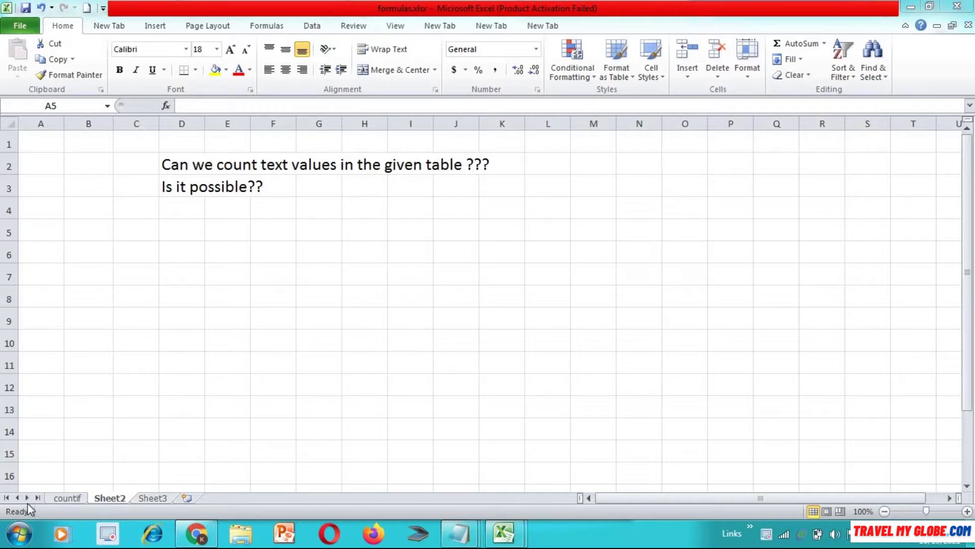
Step: Enter the numbers 123, 34543, 45645, 657, 6 and 12 in cells B6 through B11
left_click(104, 247)
key("Down")
key("Right")
type("123")
key("Return")
type("34543")
key("Return")
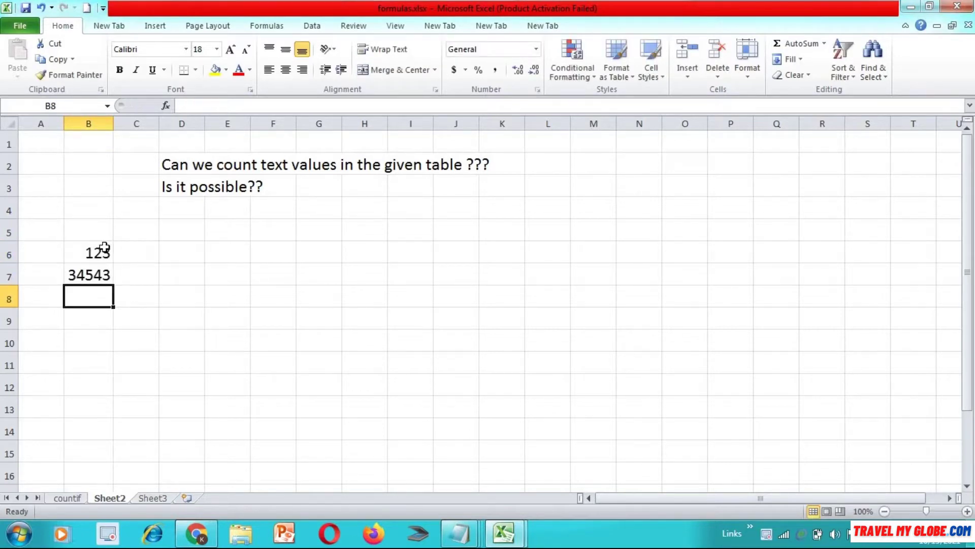
type("45645")
key("Return")
type("657")
key("Return")
type("6")
key("Return")
type("12")
key("Return")
Step: Enter ads, df, 12 and adf in cells B12 through B15
type("ads")
key("Return")
type("df")
key("Return")
key("Return")
type("adf")
key("Up")
type("12")
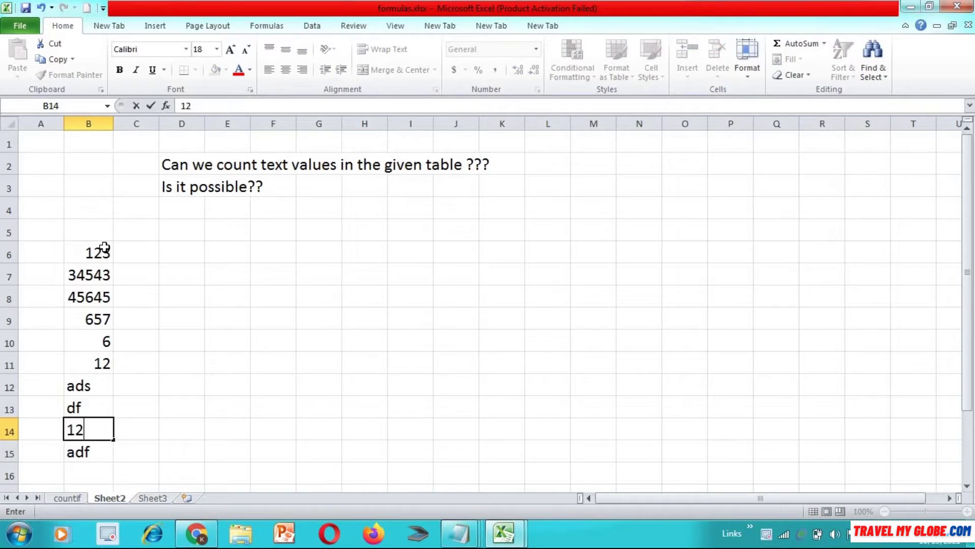
key("Return")
key("Return")
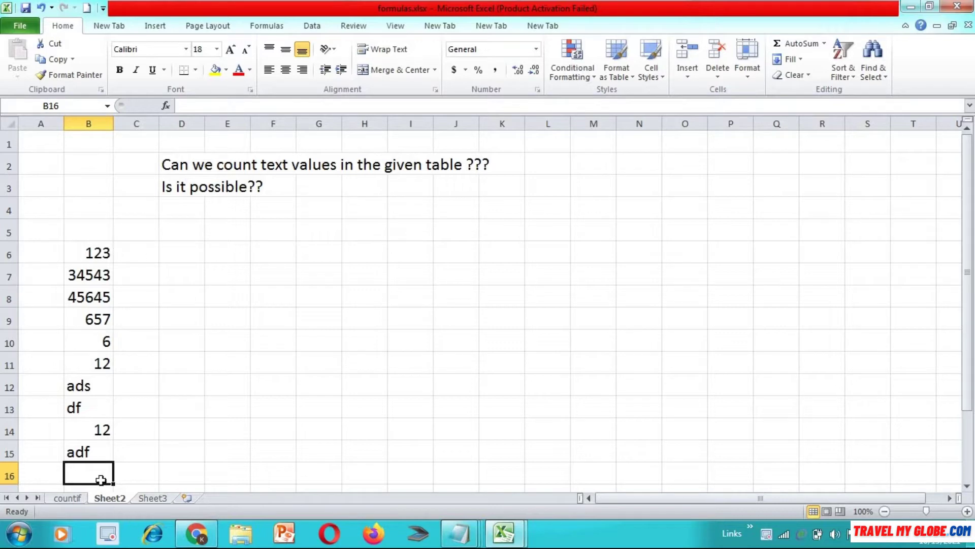
Step: Enter the formula =COUNT(B6:B15) in cell B16 to count the numeric entries above it
type("=c")
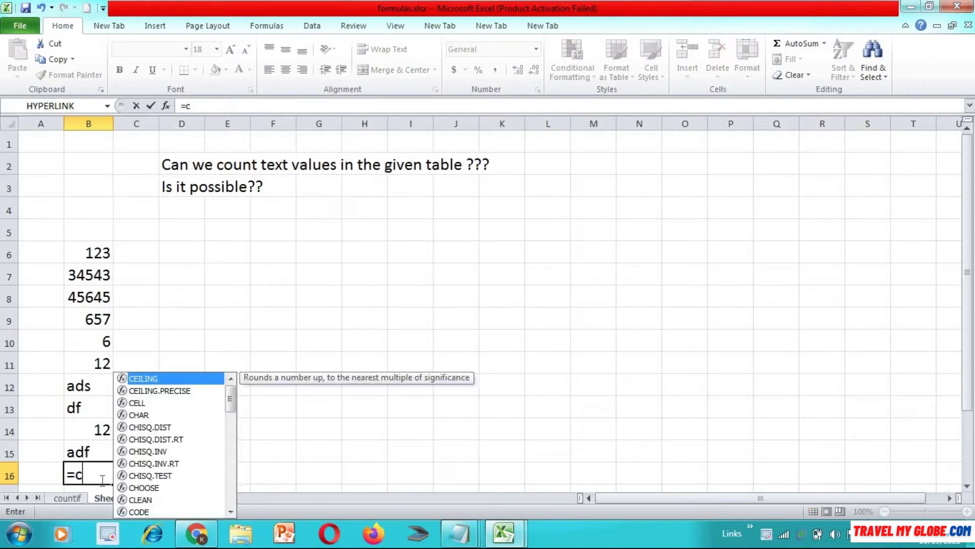
key("BackSpace")
key("BackSpace")
type("=")
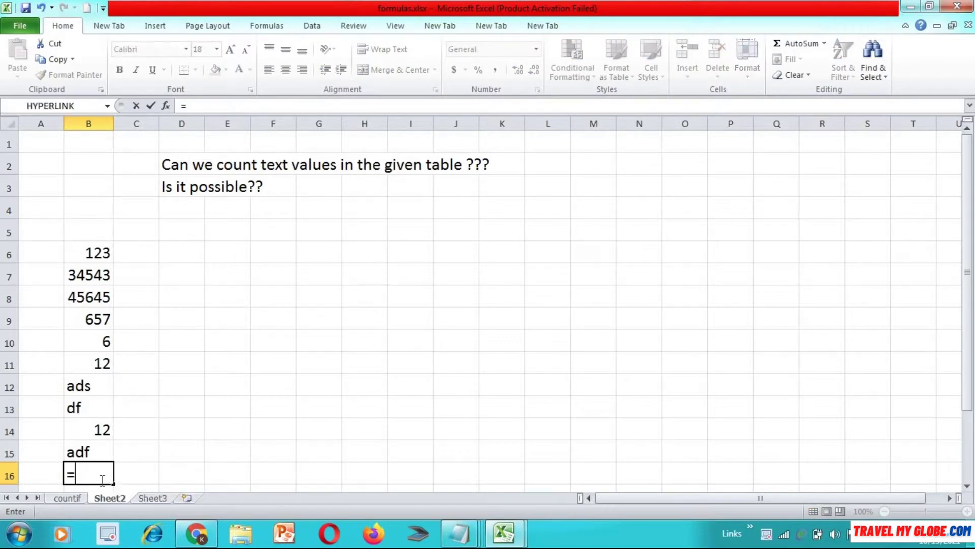
type("count")
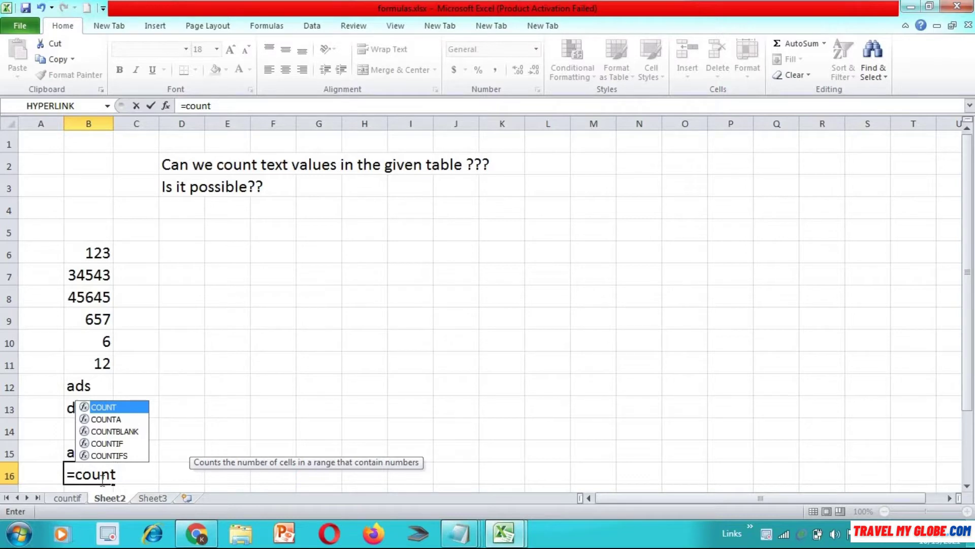
type("(")
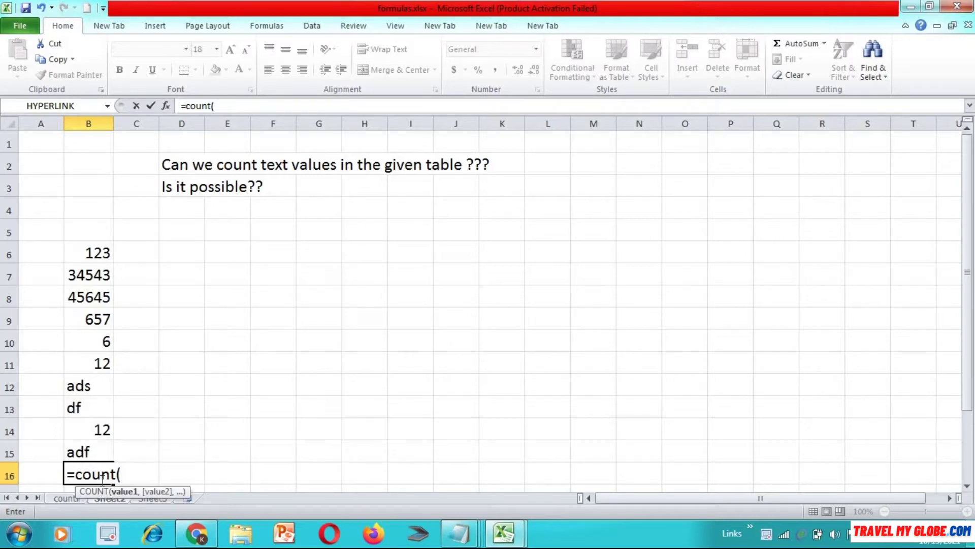
left_click(93, 254)
left_click_drag(92, 254, 101, 451)
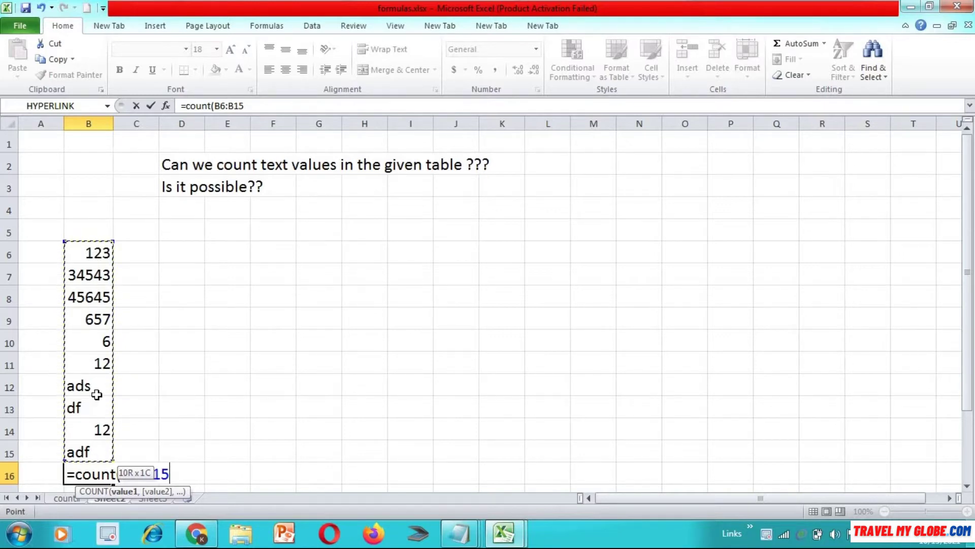
type(")")
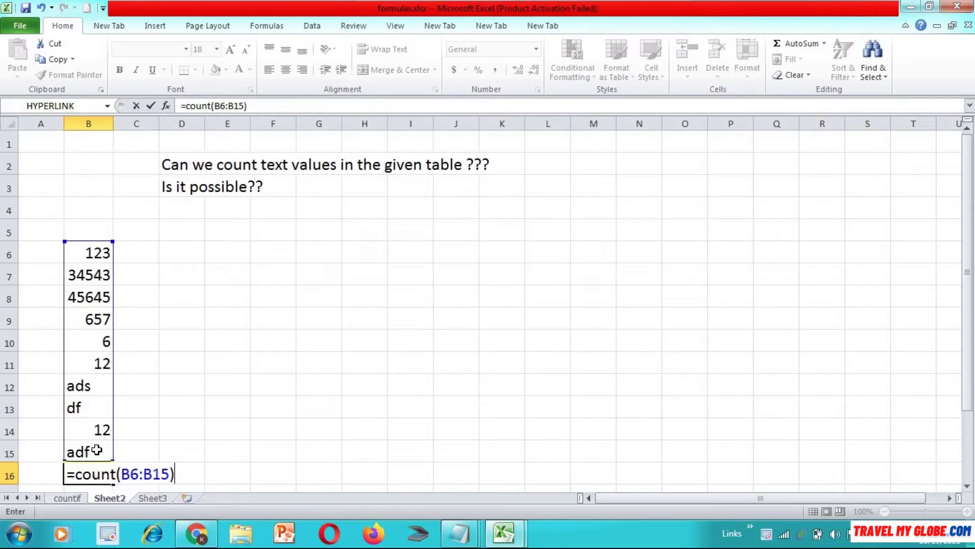
key("Return")
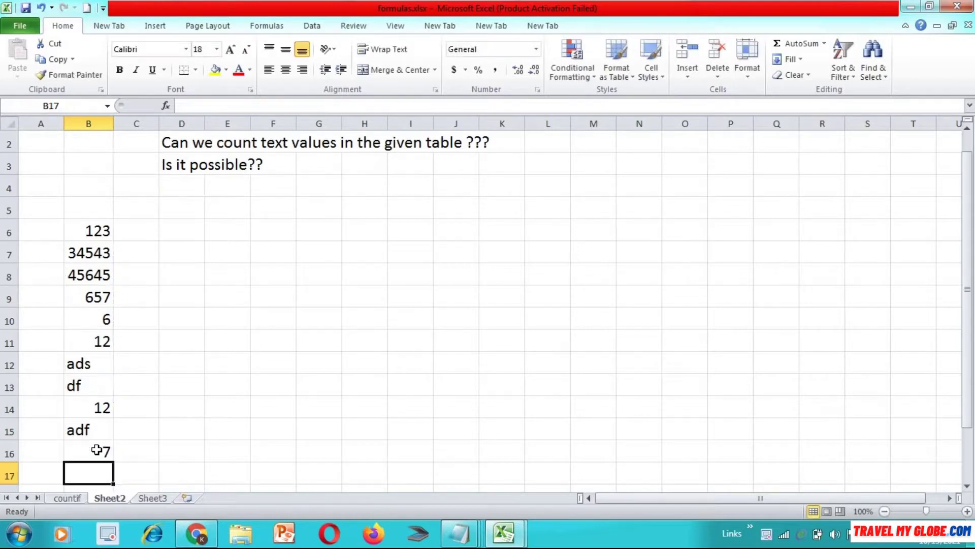
left_click(97, 449)
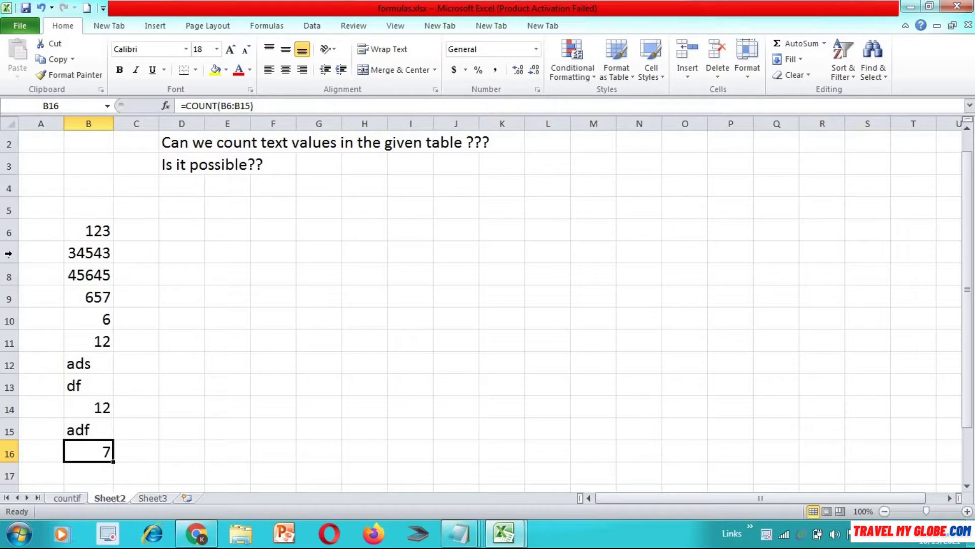
Step: Add the column headings "S.No.." in A5 and "Data" in B5
left_click(36, 230)
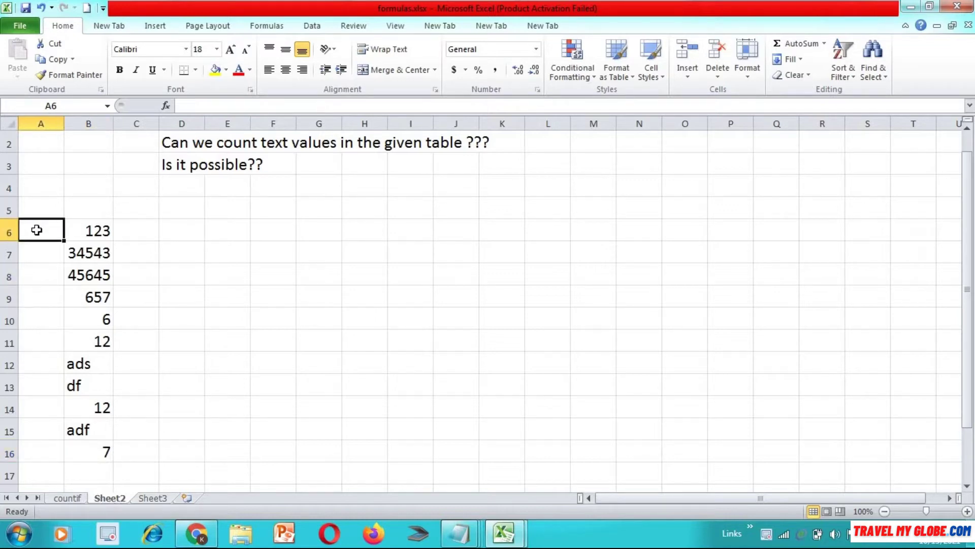
key("Up")
type("S.")
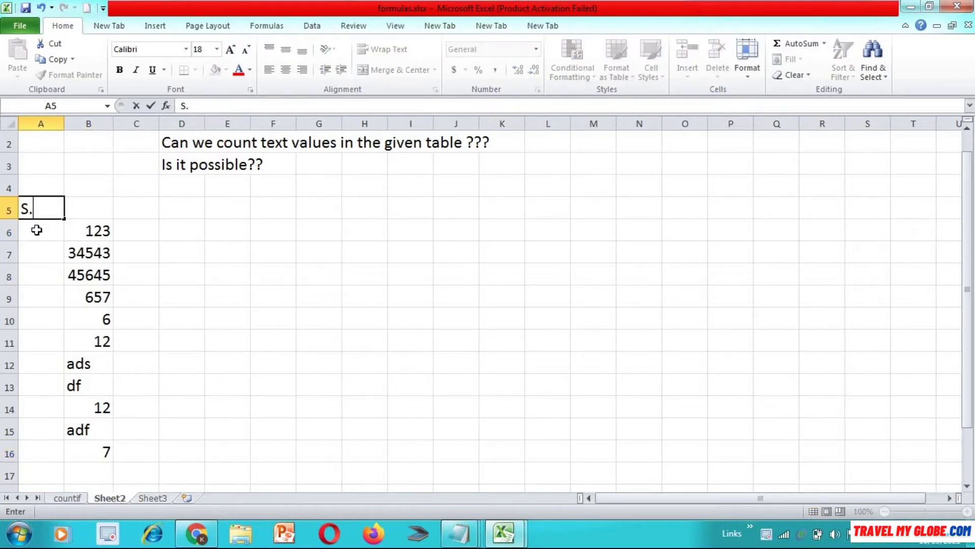
type("No..")
key("Tab")
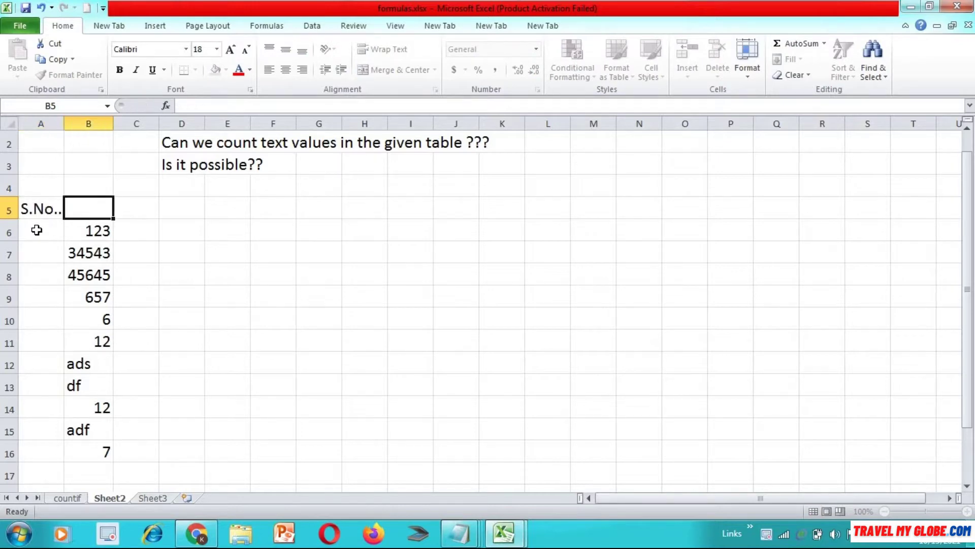
type("Data")
key("Return")
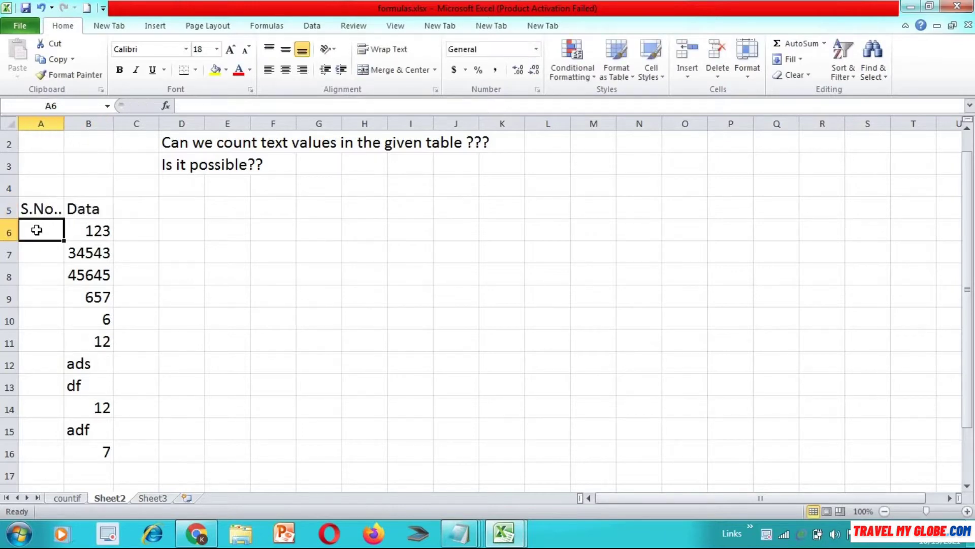
Step: Number the data rows from 1 to 10 in cells A6 through A15
type("1 2 3 4 5 6 ")
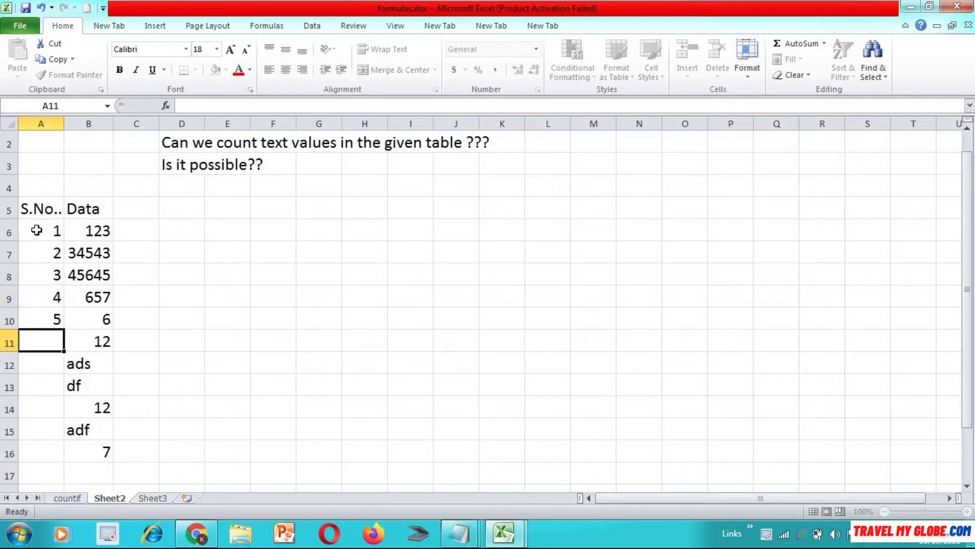
type("7")
key("Return")
type("8")
key("Return")
type("9")
key("Return")
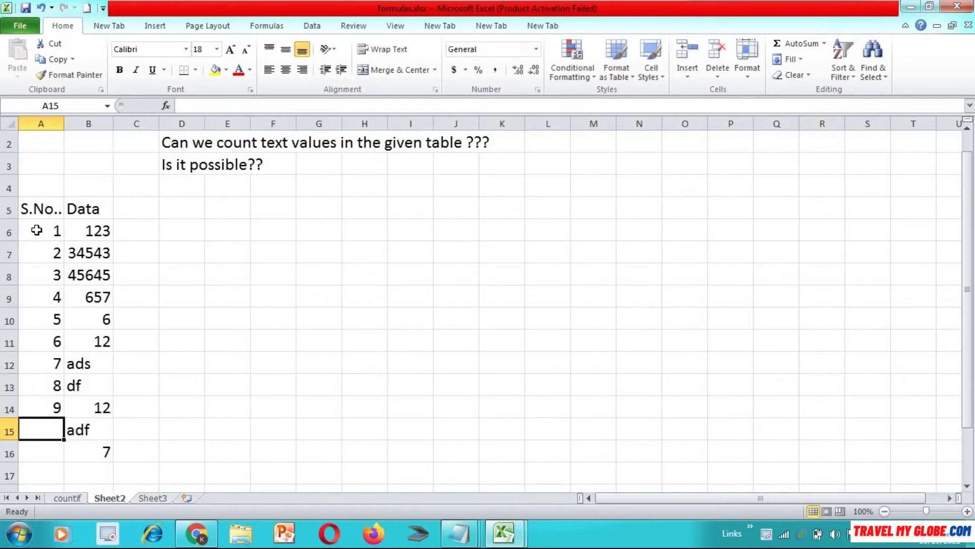
type("10")
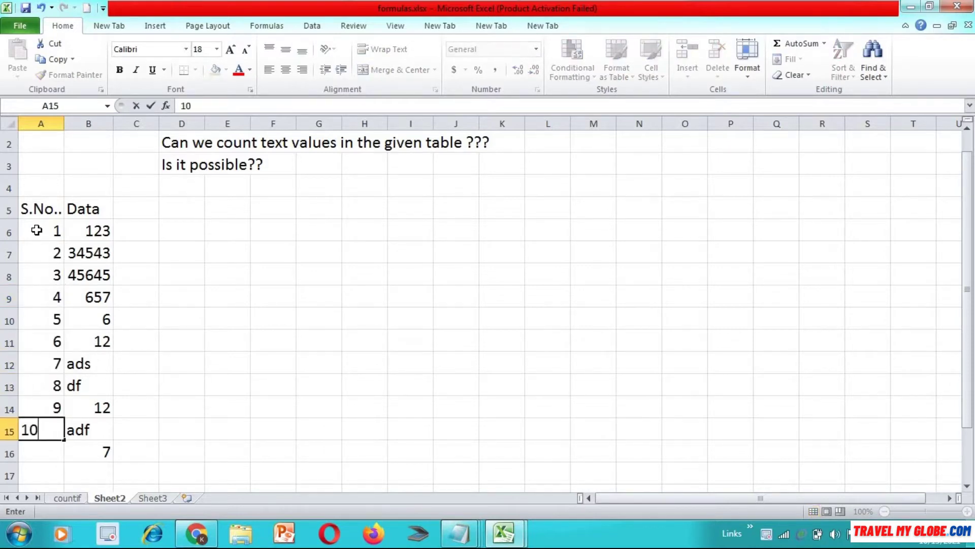
key("Return")
key("Right")
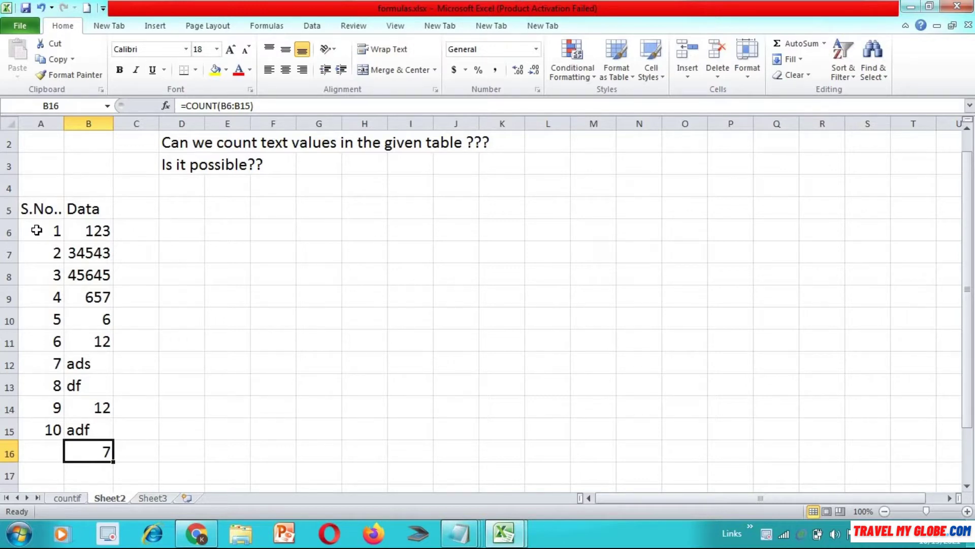
Step: Select the text entries in B12, B13 and B15 together to examine the non-numeric values
key("Up")
key("Up")
key("Up")
key("Up")
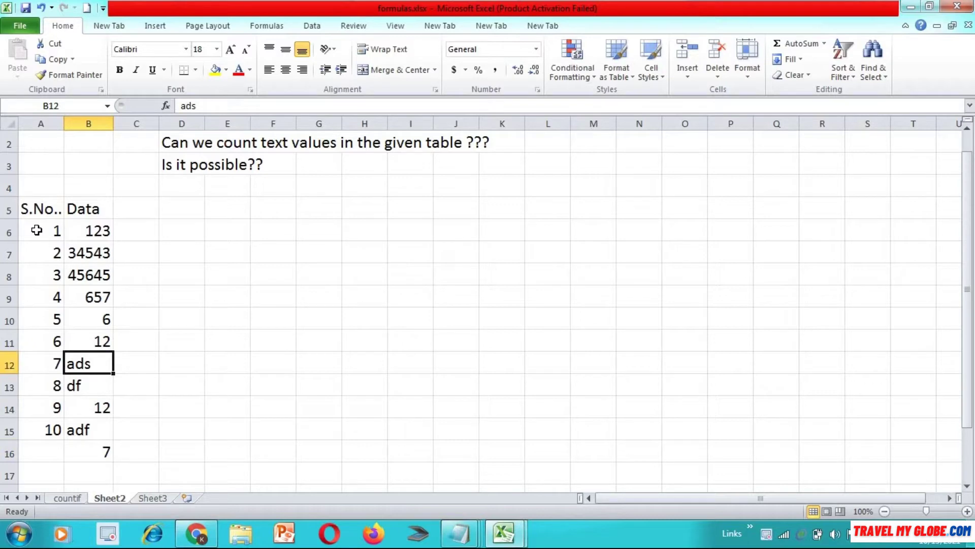
key("shift+Down")
key("Down")
key("Down")
key("Up")
key("Up")
key("shift+Down")
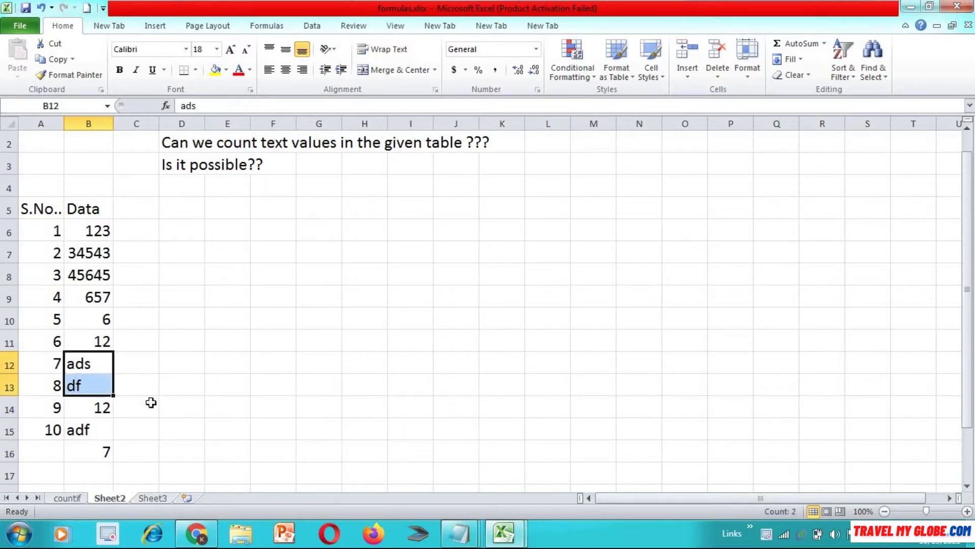
left_click(102, 423, "ctrl")
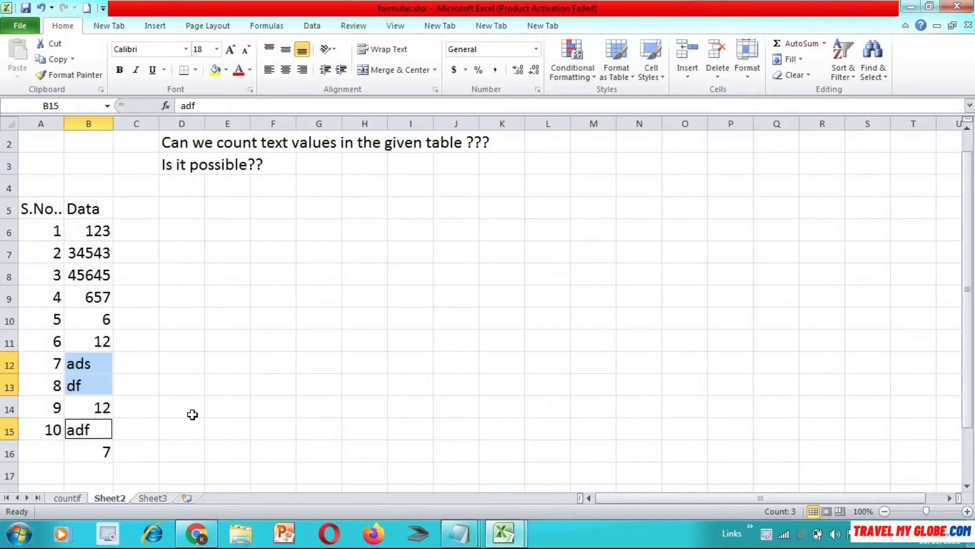
Step: Clear the sample table, including the COUNT formula, from cells A5:B16
left_click(32, 208)
key("shift+Down")
key("shift+Down")
key("shift+Down")
key("shift+Down")
key("shift+Down")
key("shift+Down")
key("shift+Down")
key("shift+Down")
key("shift+Down")
key("shift+Down")
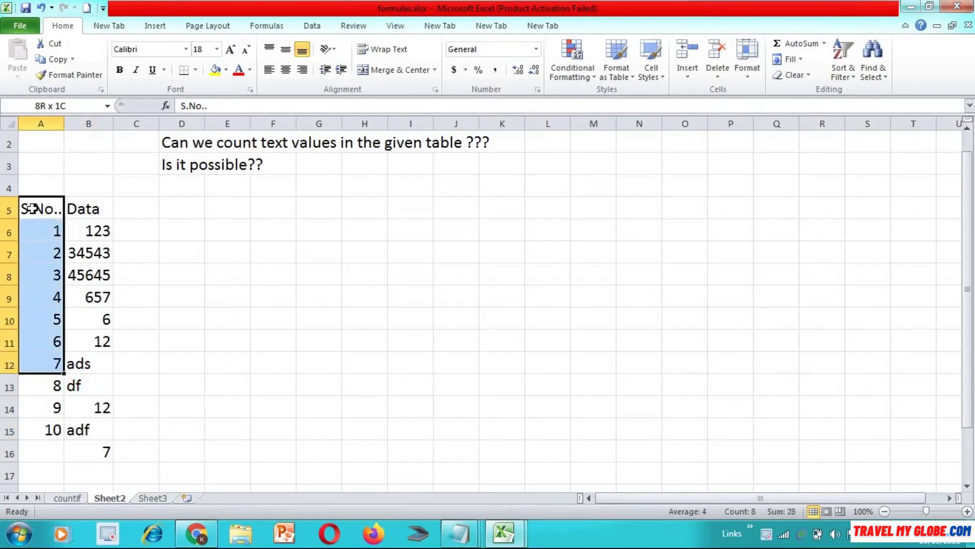
key("shift+Right")
key("shift+Down")
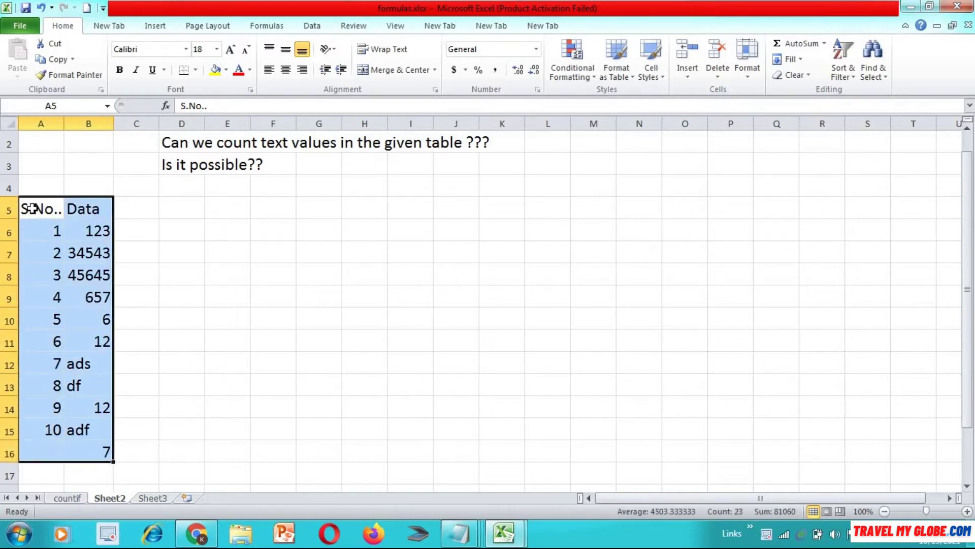
key("Delete")
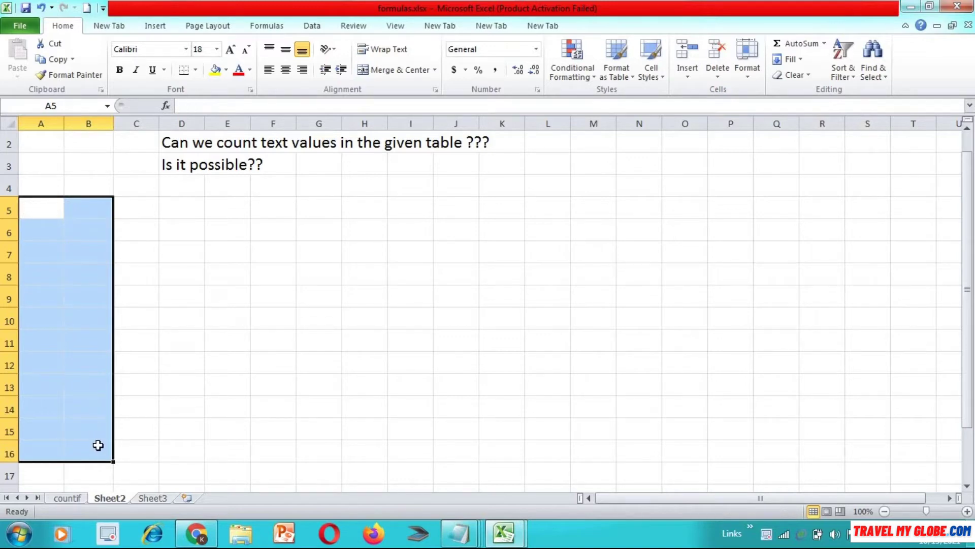
Step: Copy the teacher table in A4:D14 of the countif sheet, including its headings
left_click(67, 498)
left_click_drag(31, 181, 31, 189)
key("shift+Down")
key("shift+Down")
key("shift+Down")
key("shift+Down")
key("shift+Right")
key("shift+Down")
key("shift+Down")
key("shift+Down")
key("shift+Down")
key("shift+Down")
key("shift+Right")
key("shift+Right")
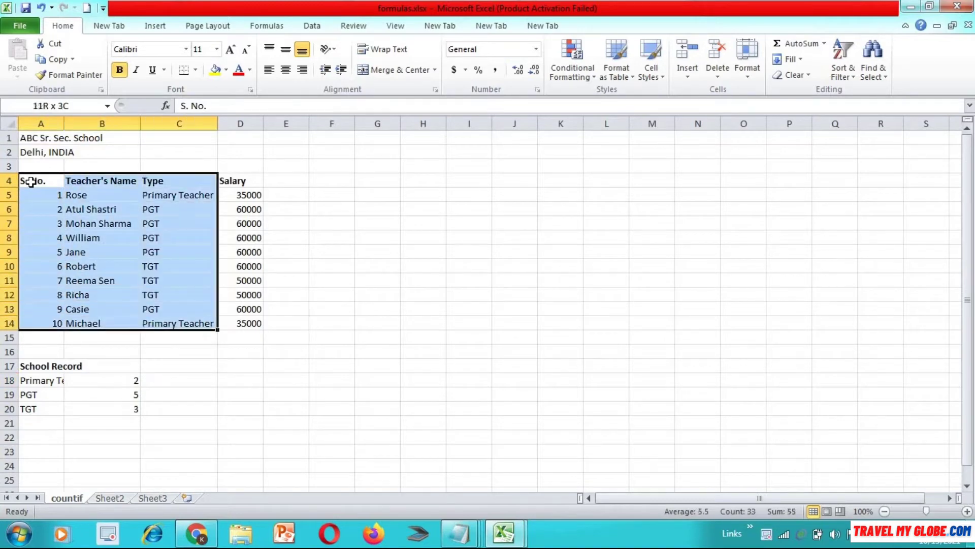
key("ctrl+c")
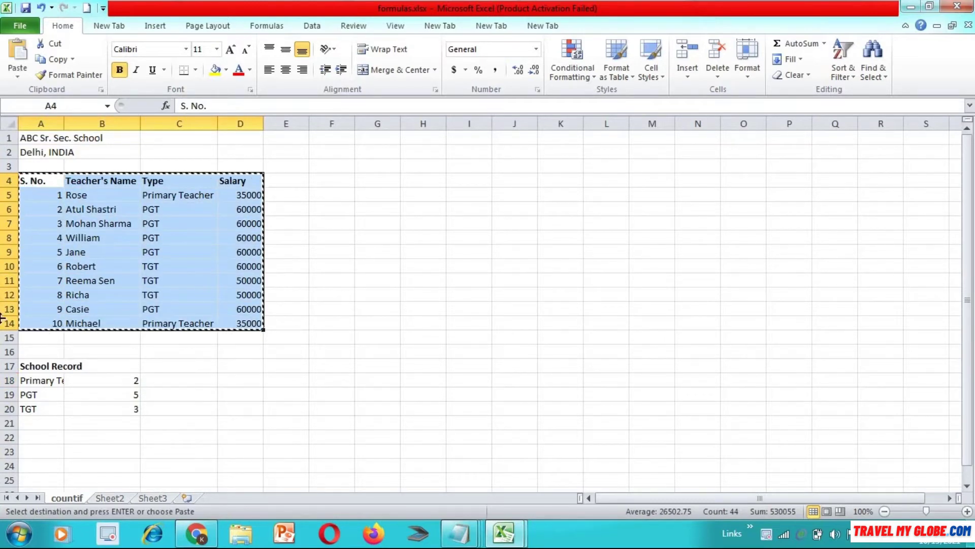
Step: Paste the copied teacher table into Sheet2 starting at cell A4
left_click(107, 498)
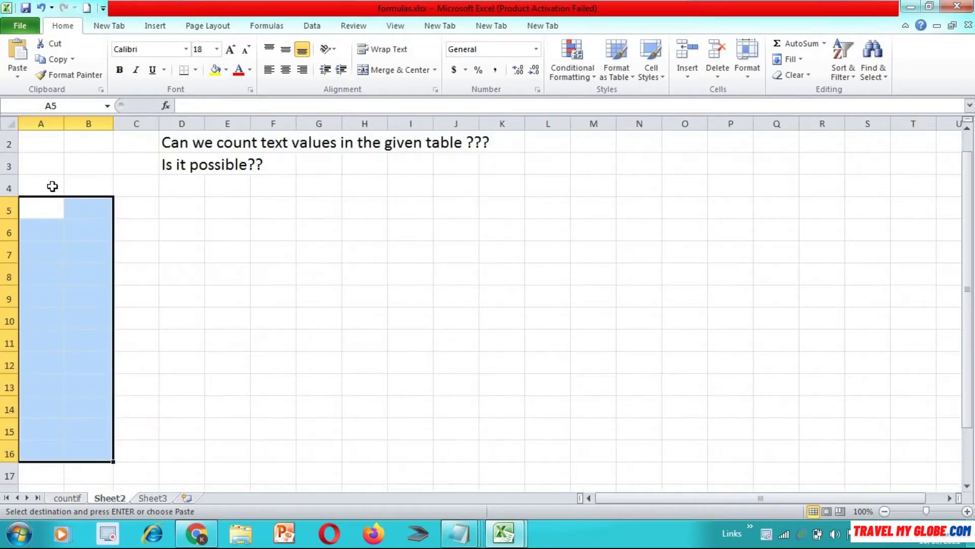
left_click(52, 187)
key("ctrl+v")
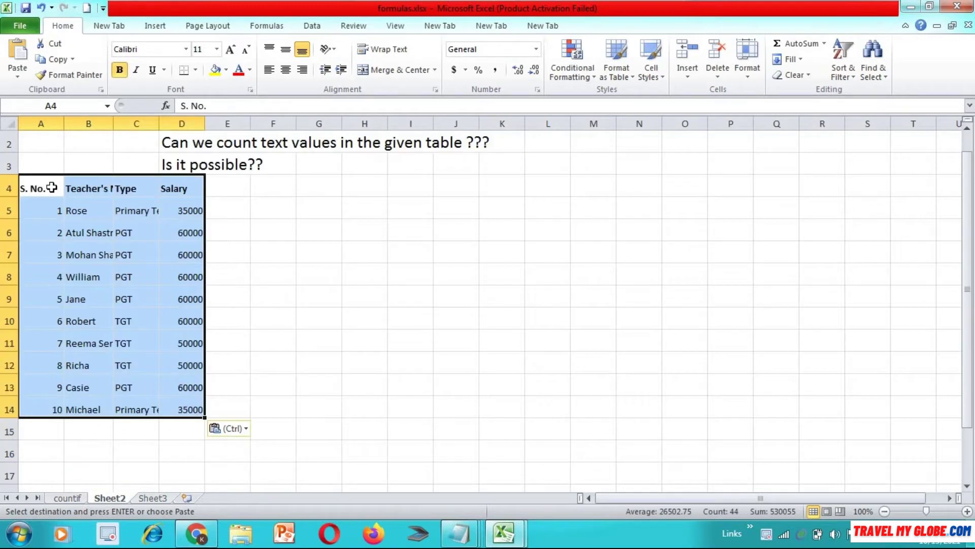
Step: Clear the two question lines above the table by deleting the contents of A2:L3
key("Up")
key("Up")
key("shift+Right")
key("shift+Right")
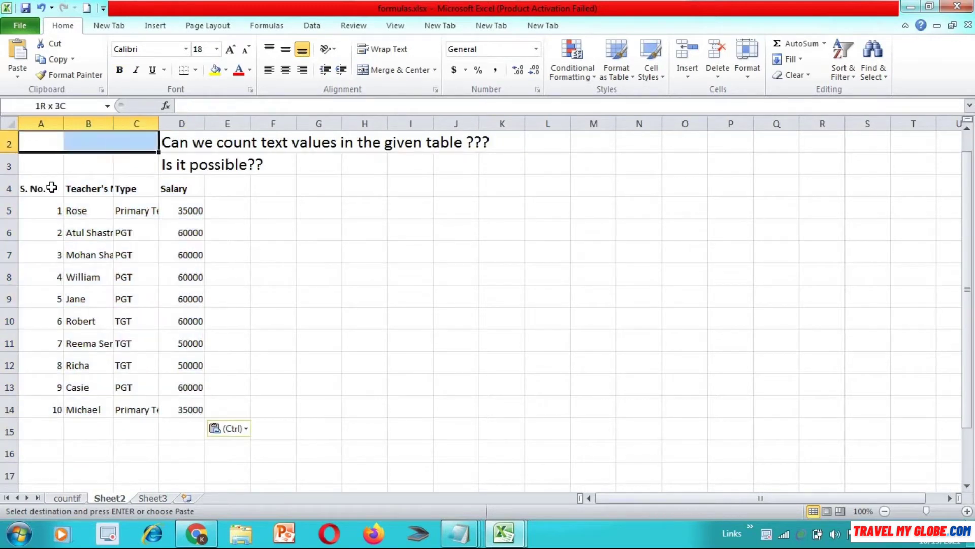
key("shift+Right")
key("shift+Right")
key("shift+Right")
key("shift+Right")
key("shift+Right")
key("shift+Right")
key("shift+Right")
key("shift+Right")
key("shift+Right")
key("shift+Down")
key("Delete")
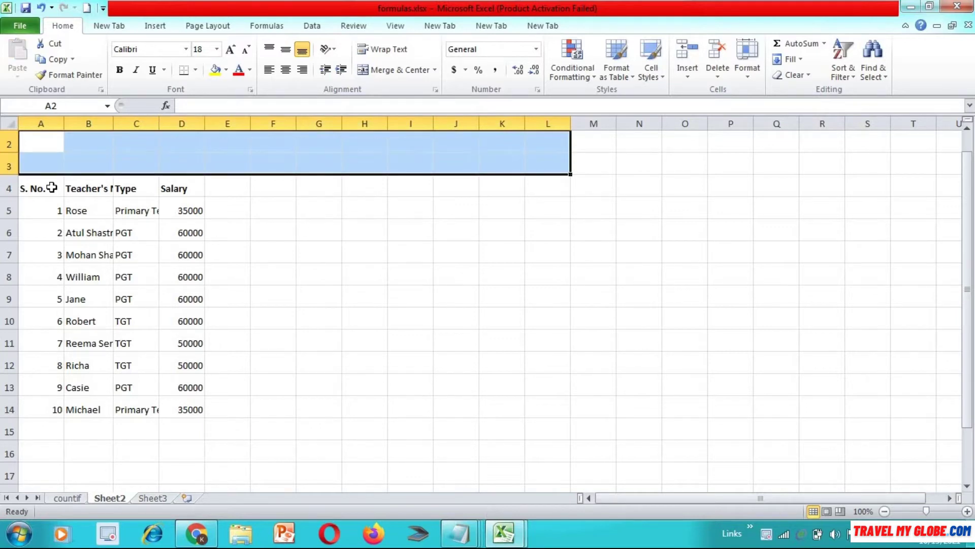
key("Left")
Step: Autofit the widths of columns B and C to show the full teacher names and types
left_click(108, 124)
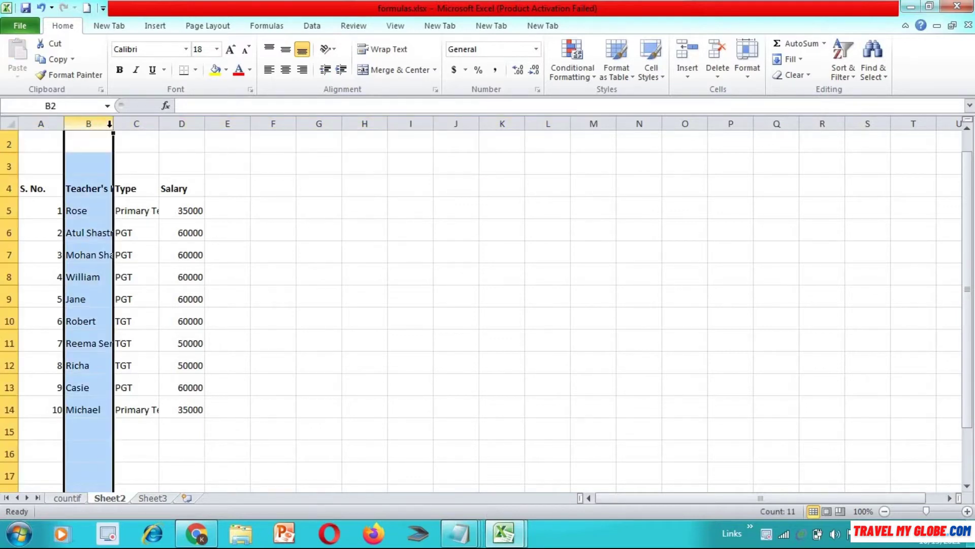
double_click(113, 124)
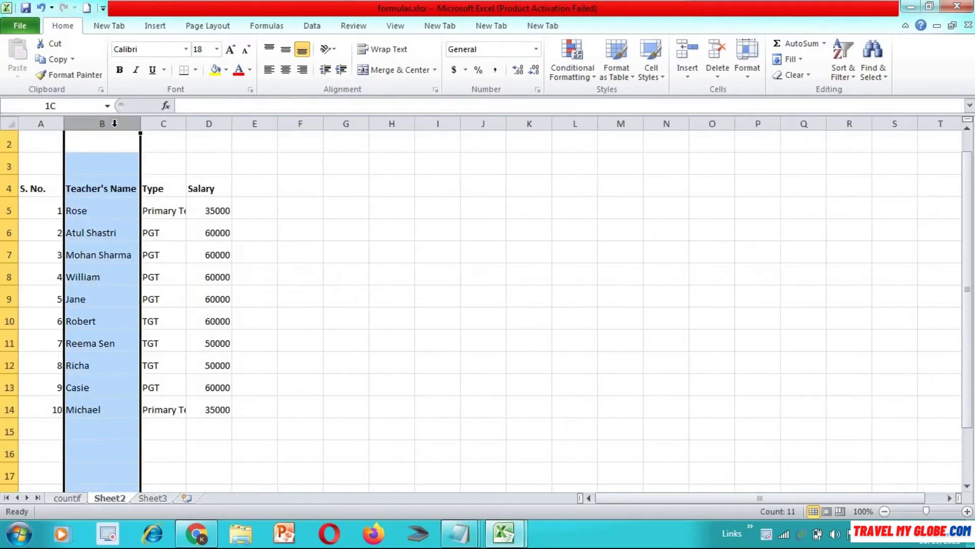
left_click(170, 124)
double_click(187, 124)
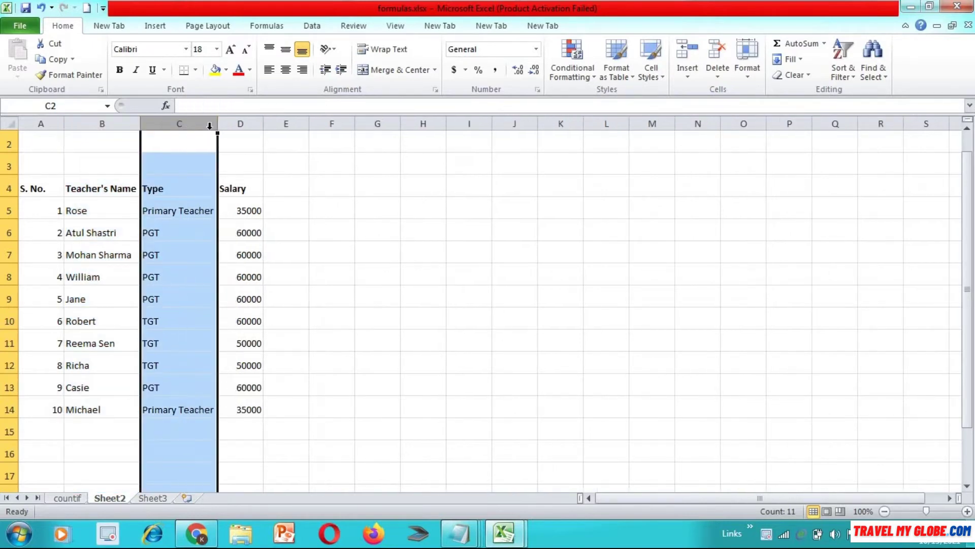
Step: Set the font size of the whole Sheet2 worksheet to 20
key("ctrl+a")
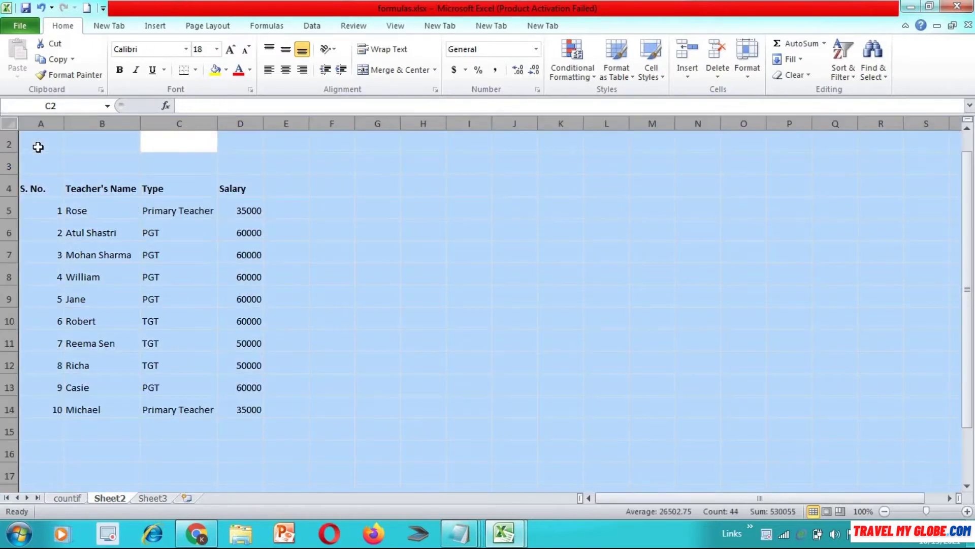
left_click(217, 50)
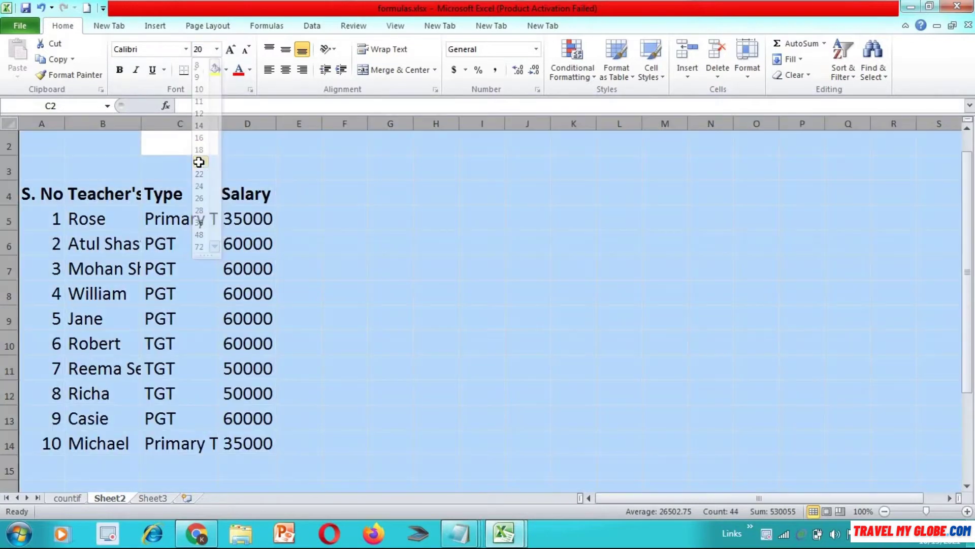
left_click(199, 162)
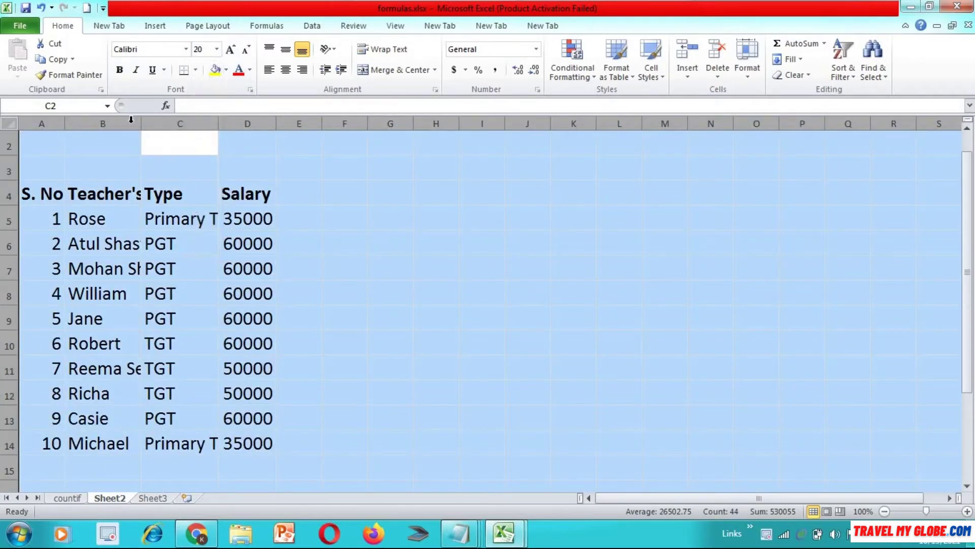
Step: Widen column B to fit the teacher names and autofit column C to the teacher types
left_click(121, 133)
left_click(127, 124)
left_click_drag(142, 123, 204, 123)
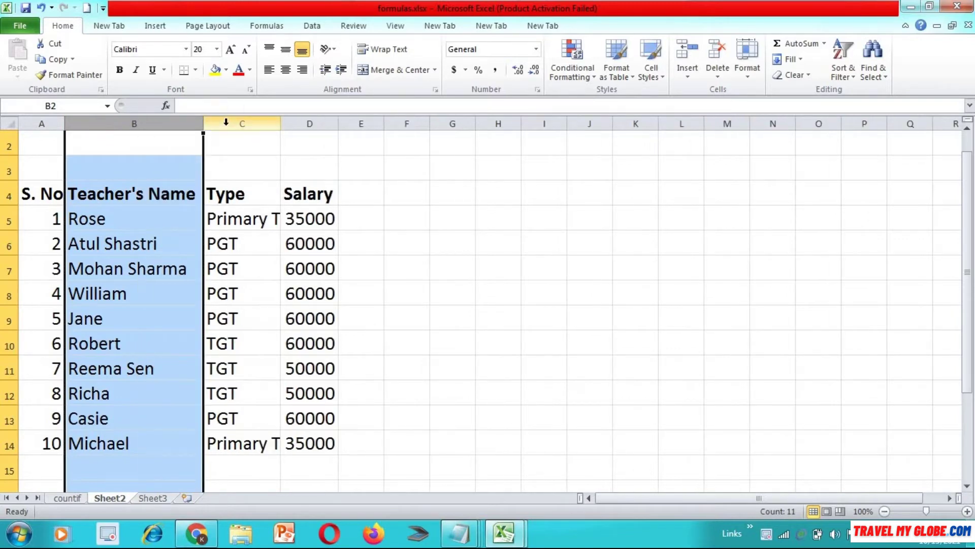
left_click(226, 123)
double_click(283, 124)
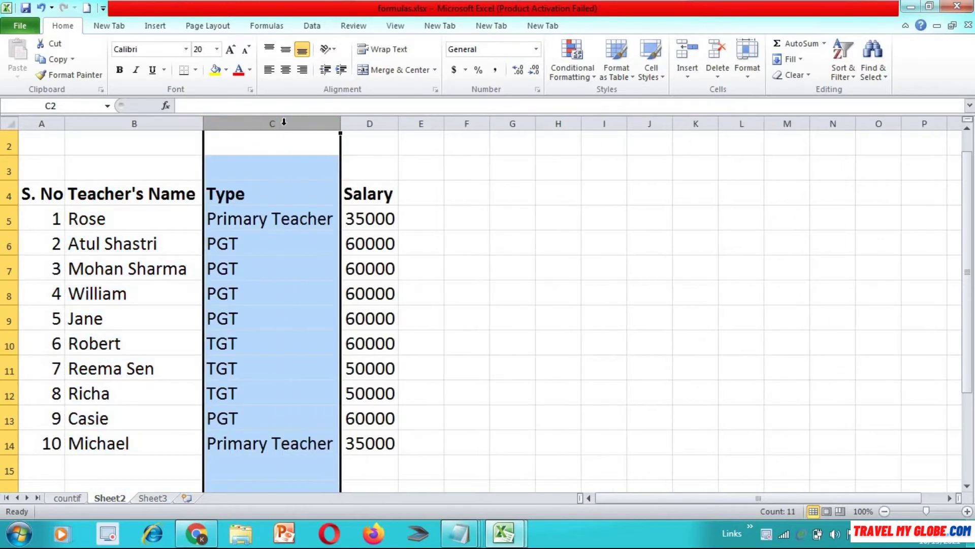
Step: Examine the serial numbers in column A from above the table down to the empty rows below it
left_click(48, 158)
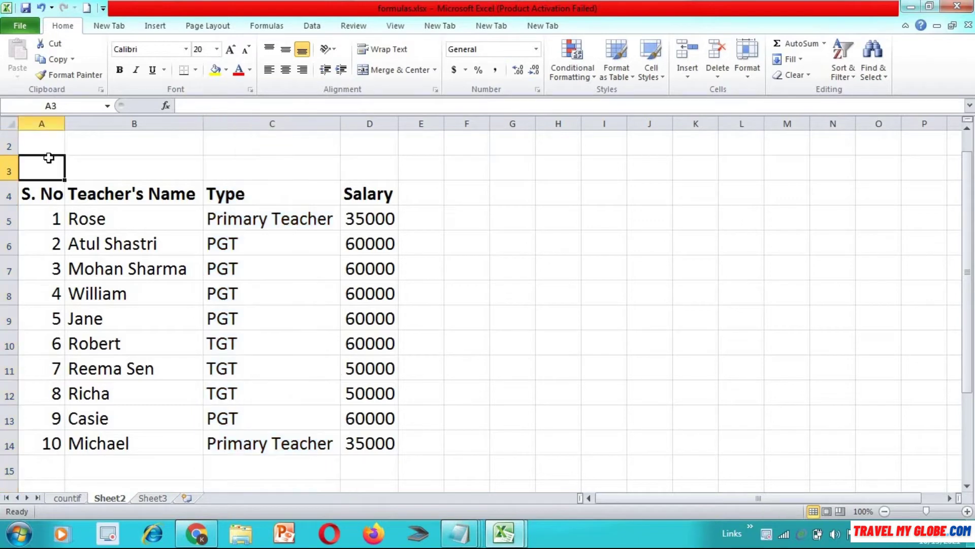
key("Down")
key("Down")
key("Down")
key("Down")
key("Down")
key("Down")
key("Down")
key("Down")
key("Down")
key("Down")
key("Down")
key("Down")
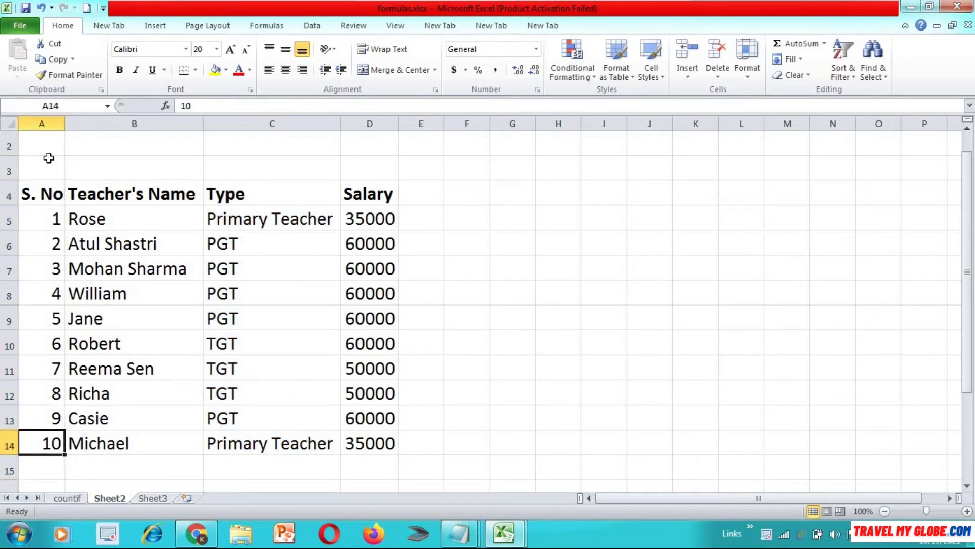
key("Down")
key("Up")
key("Down")
key("Down")
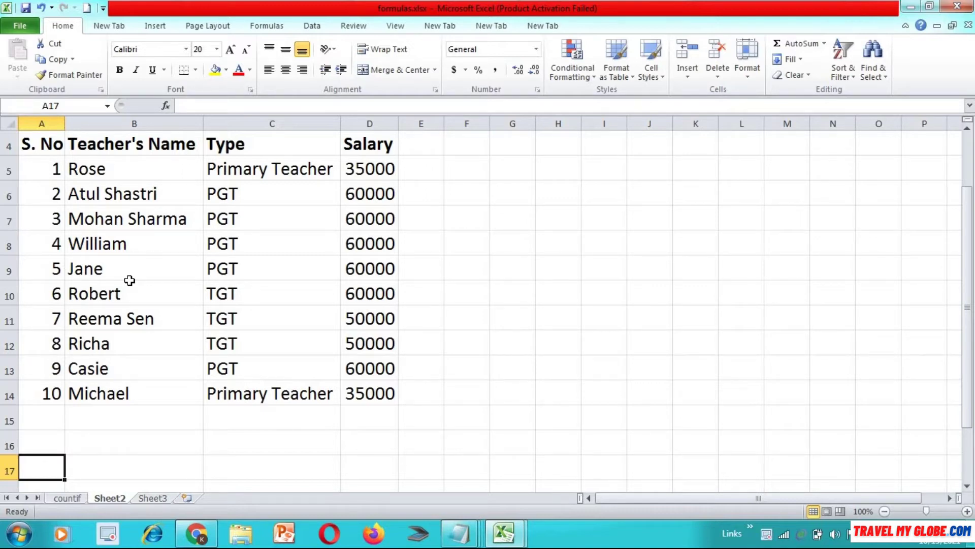
Step: Examine the teacher types listed under the Type heading in column C
left_click(290, 171)
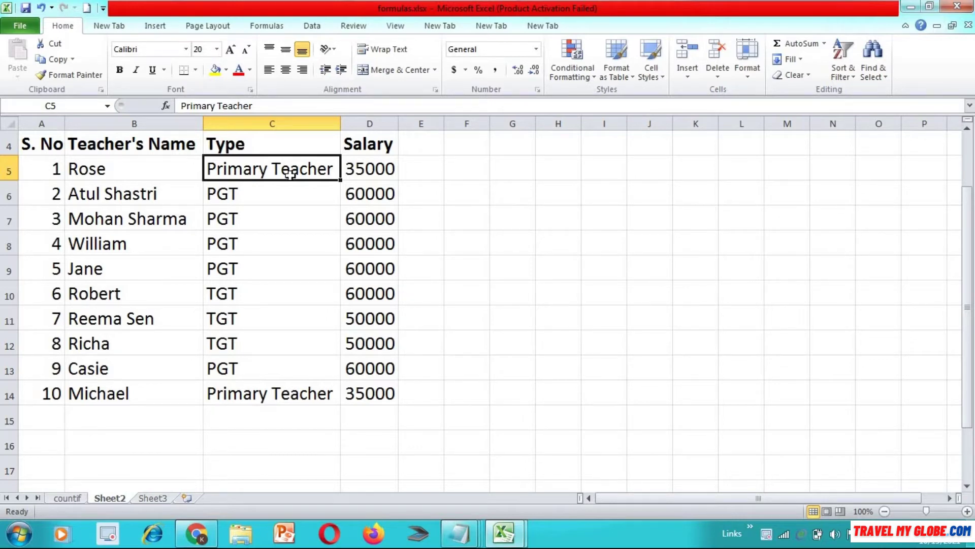
scroll(290, 174, "down", 2)
scroll(290, 175, "up", 1)
key("Up")
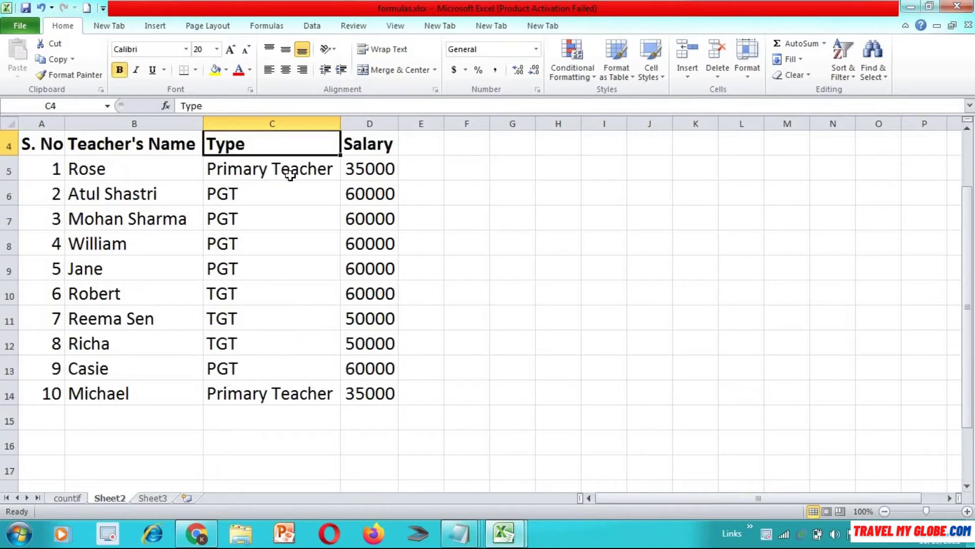
key("Down")
key("Down")
key("Down")
key("Down")
key("Down")
key("Down")
key("Down")
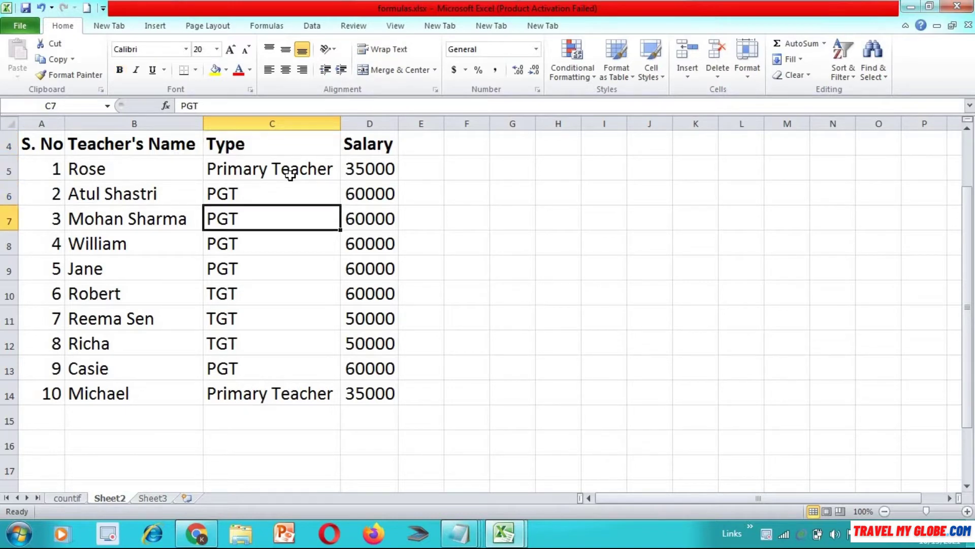
Step: Enter the label "Total Primary Teachers" in cell B16 below the table
key("Down")
key("Down")
key("Down")
key("Down")
key("Down")
key("Left")
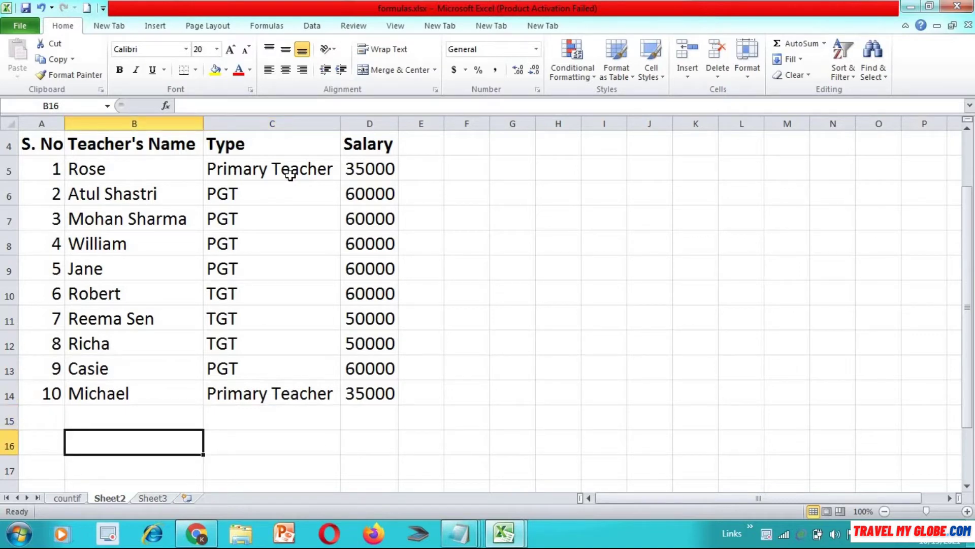
type("Total Primary Teachers")
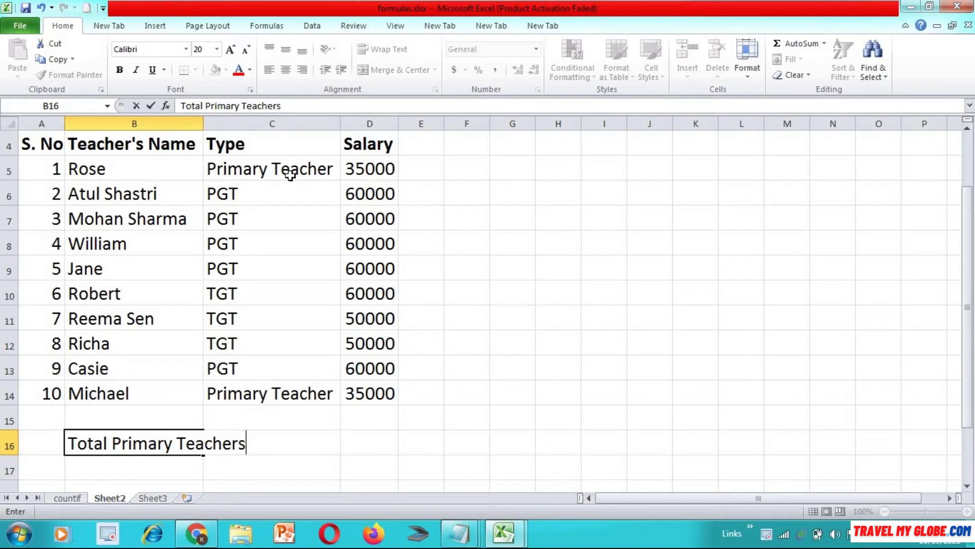
Step: Count the primary teachers in D16 with the formula =COUNTIF(C5:C14,"Primary Teacher")
key("Tab")
key("Tab")
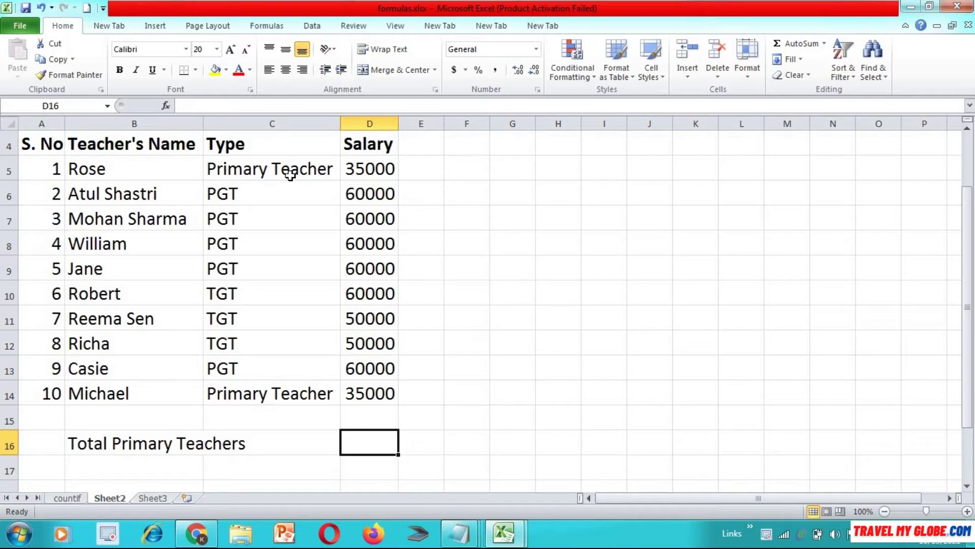
type("=co")
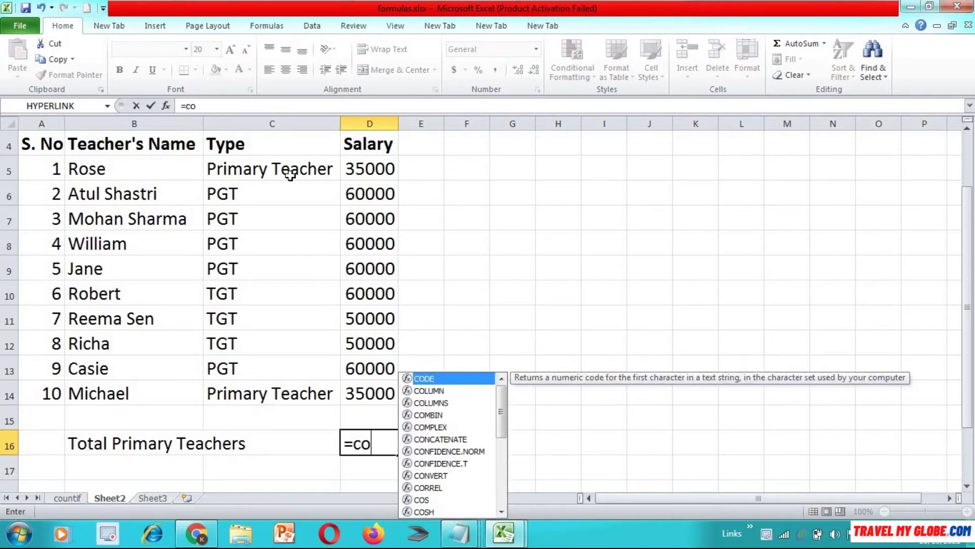
type("untif")
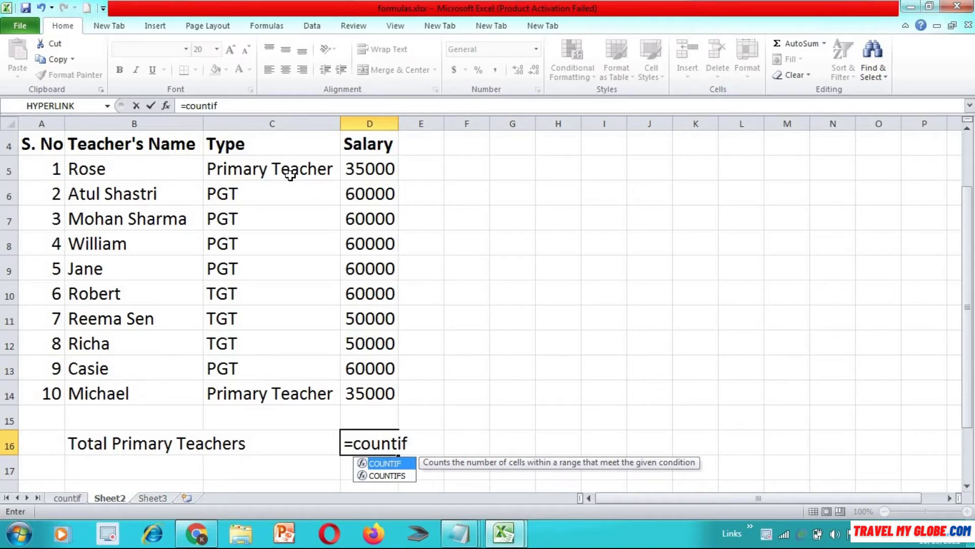
type("(")
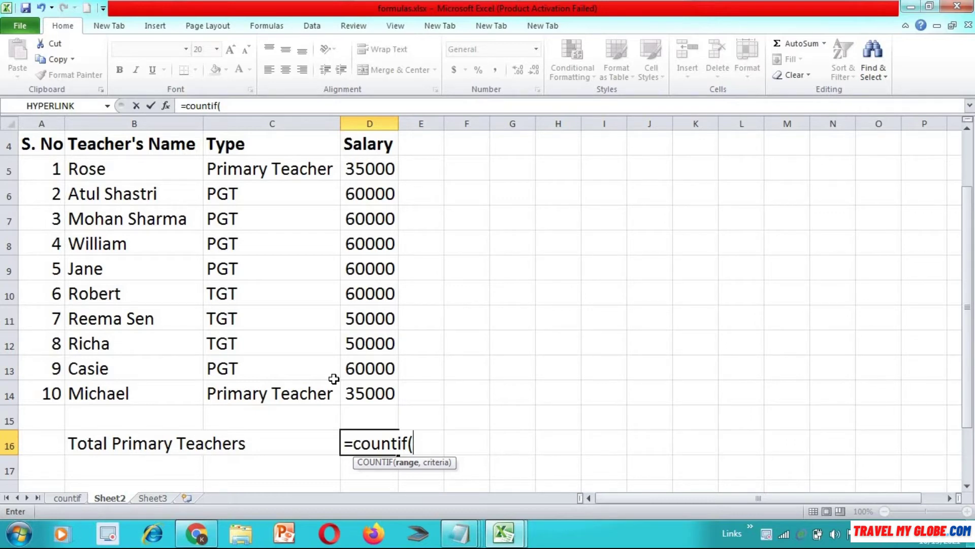
left_click(276, 170)
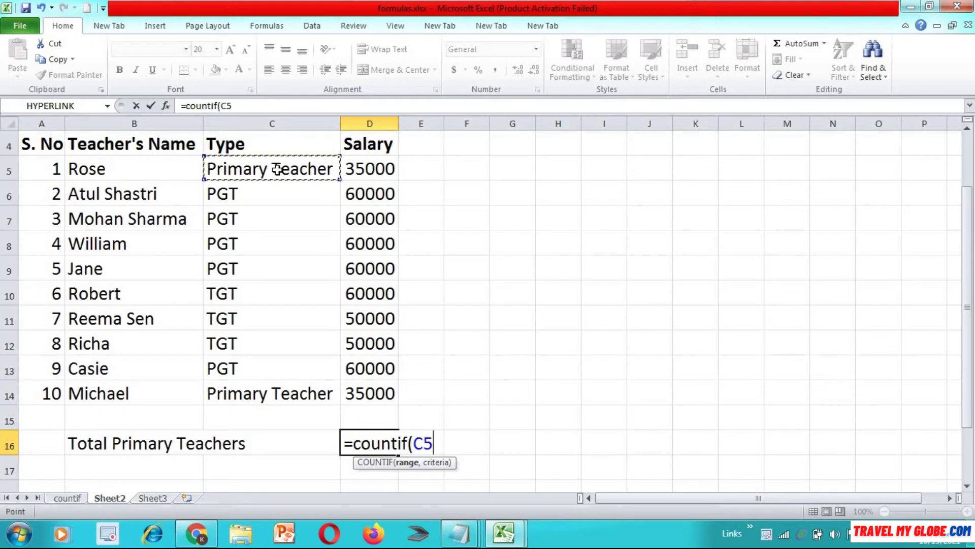
left_click(271, 400, "shift")
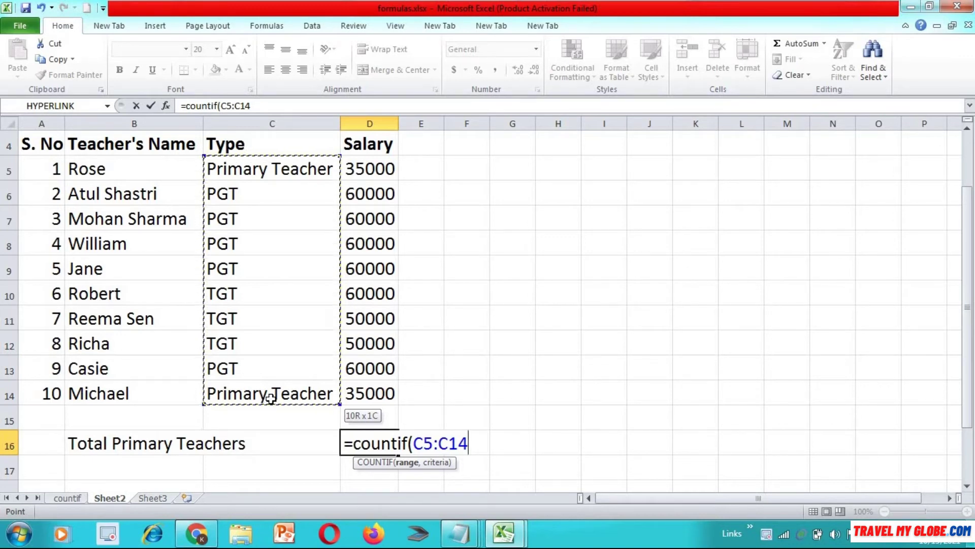
type(",")
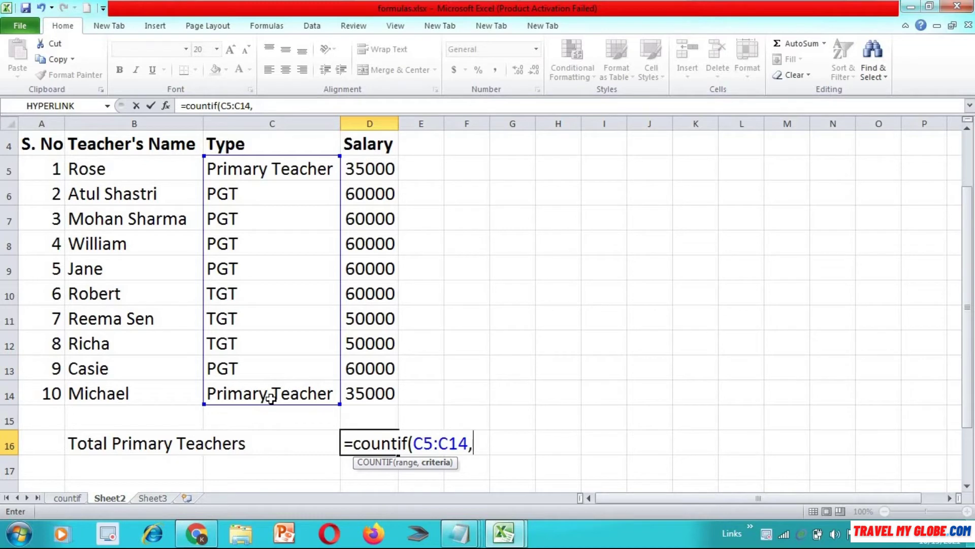
type("\"Primary ")
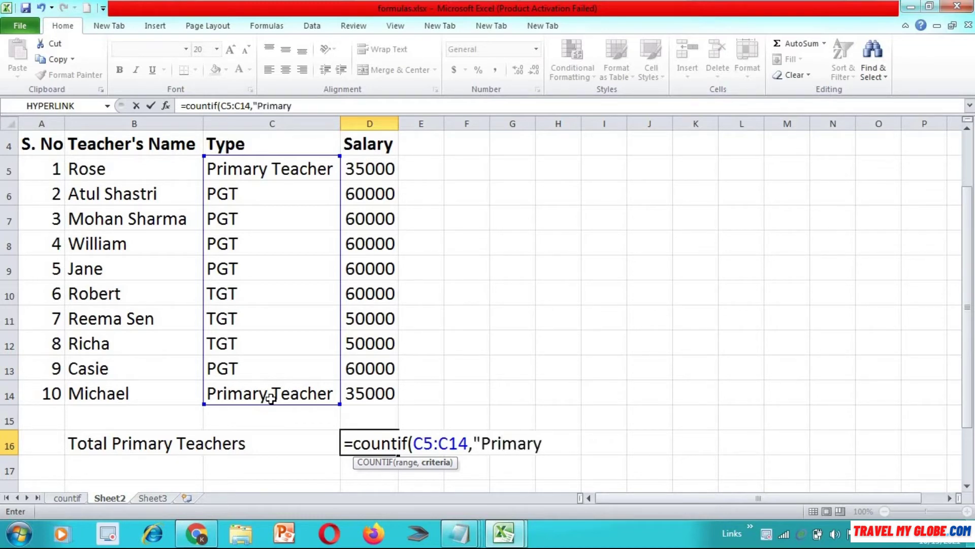
type("Teacher\")")
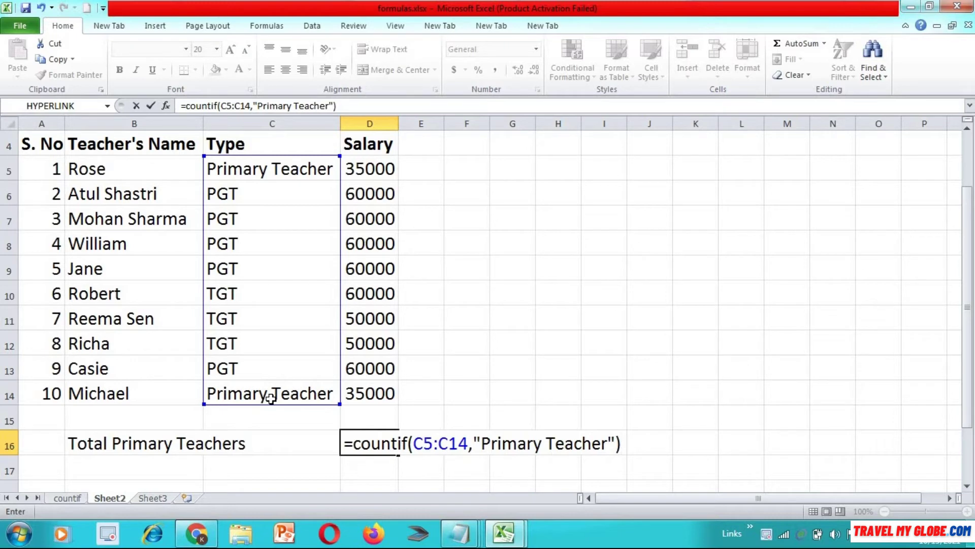
key("Return")
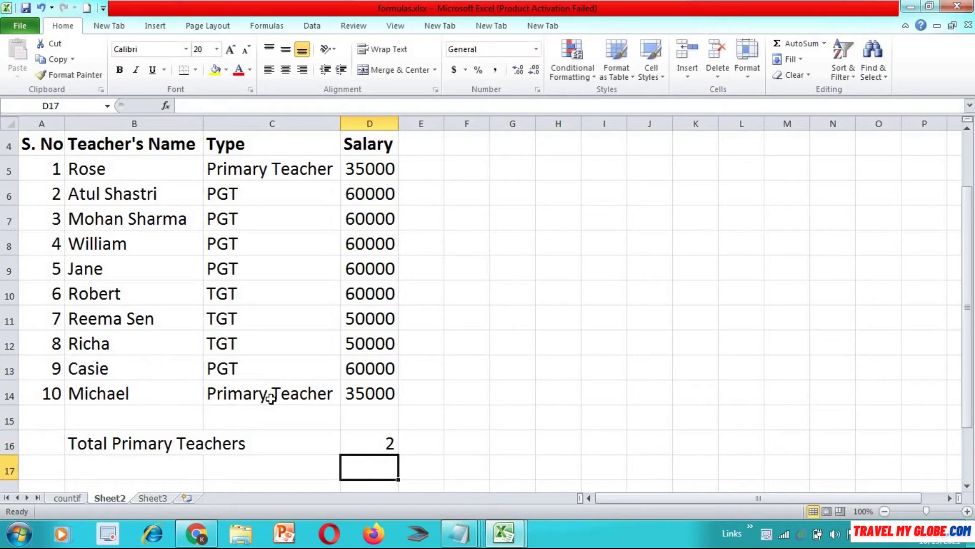
Step: Highlight the two Primary Teacher cells, C5 and C14, with a yellow fill and reselect the count in D16
key("Up")
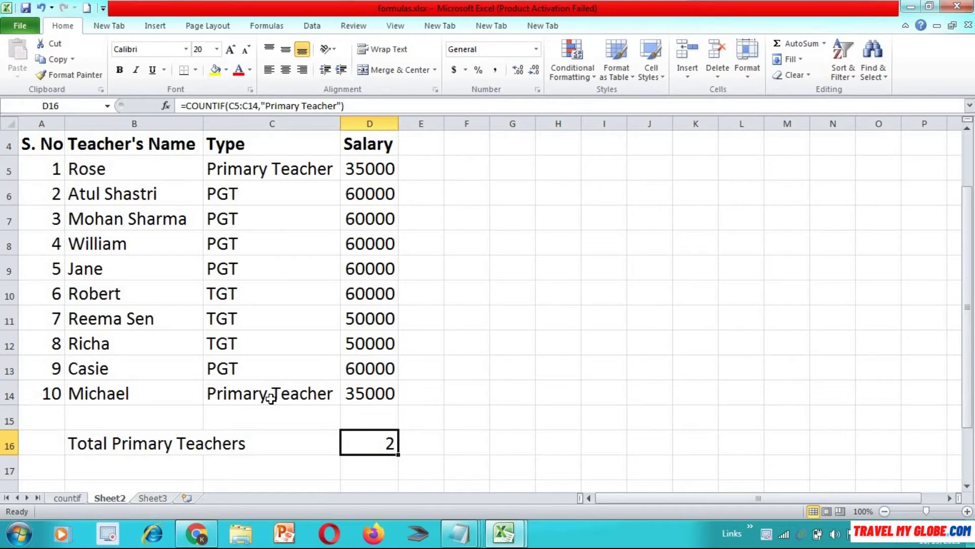
key("Up")
key("Up")
key("Left")
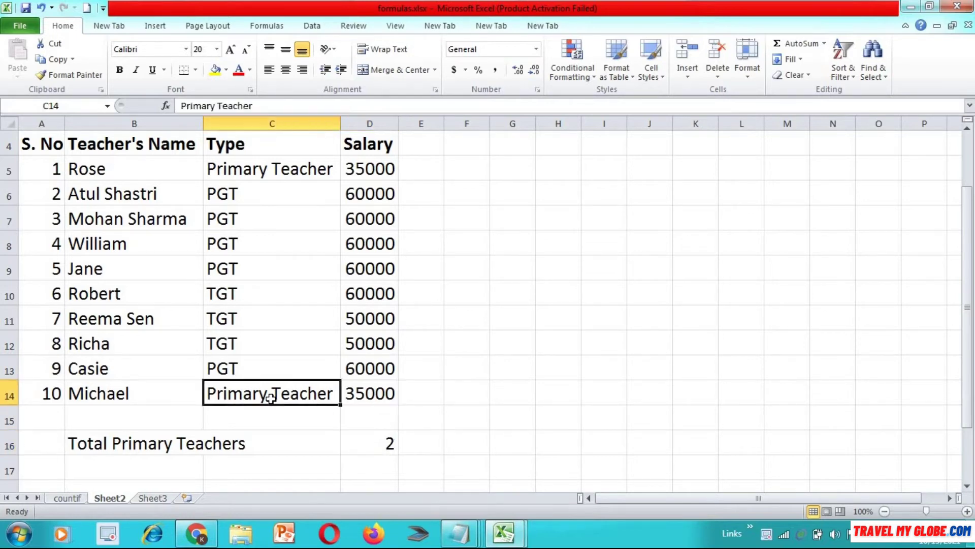
left_click(261, 169, "ctrl")
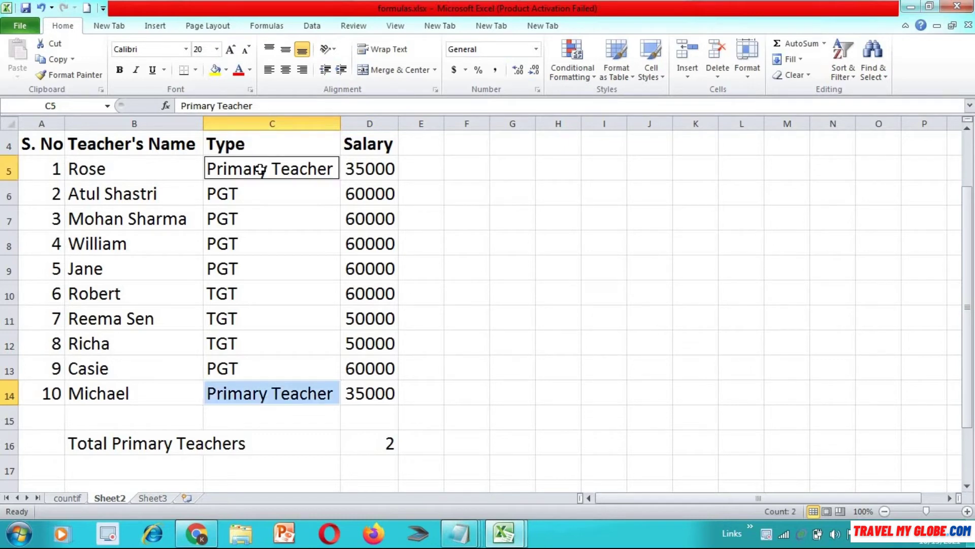
left_click(215, 70)
left_click(289, 295)
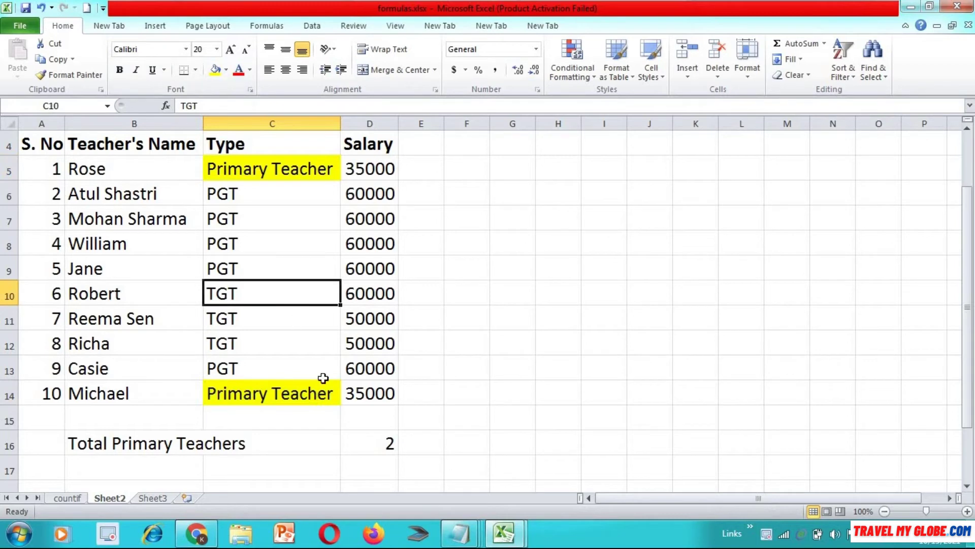
left_click(389, 444)
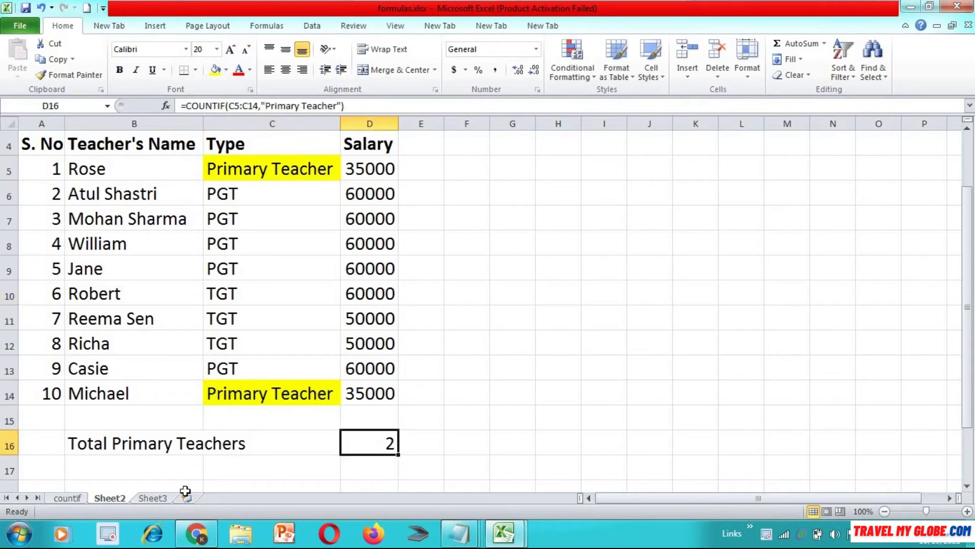
Step: Enter the label "Total PGT Teachers" in cell B17
left_click(170, 464)
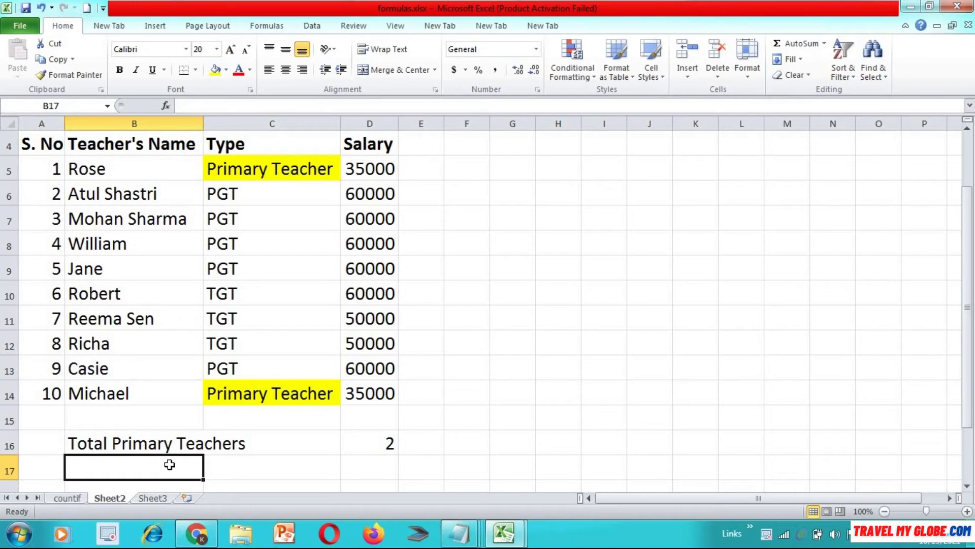
type("Total ")
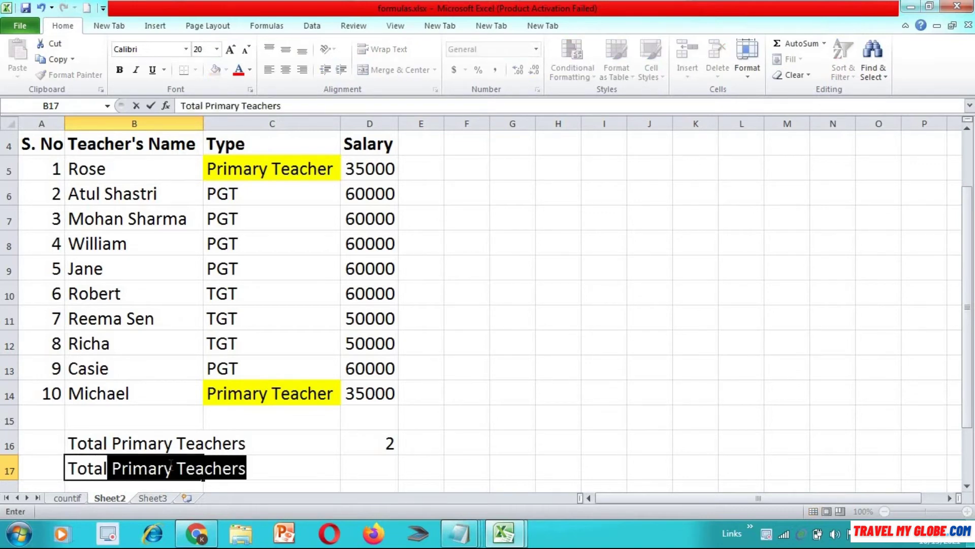
type("PGT ")
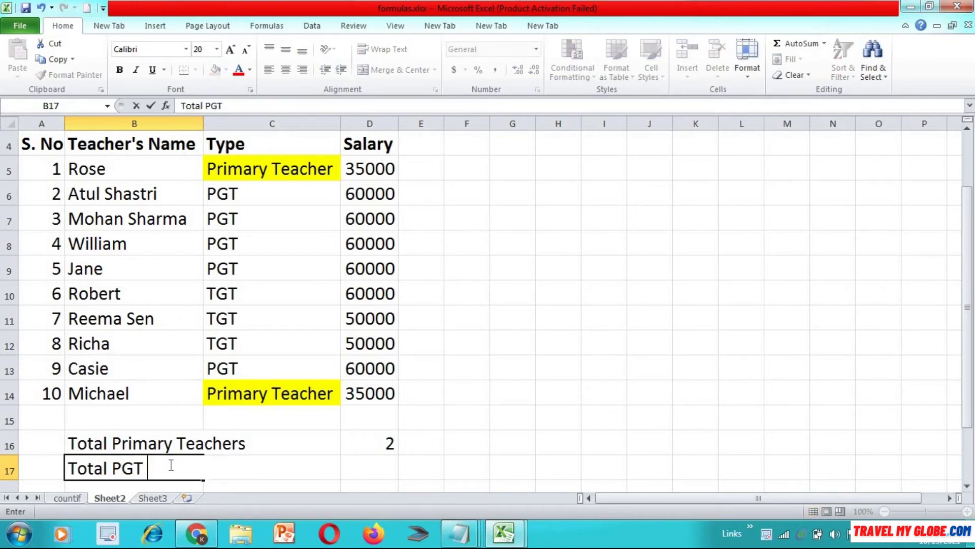
type("Teachers")
Step: Count the PGT teachers in D17 with the formula =COUNTIF(C5:C14,C9) and reselect the result
key("Tab")
key("Tab")
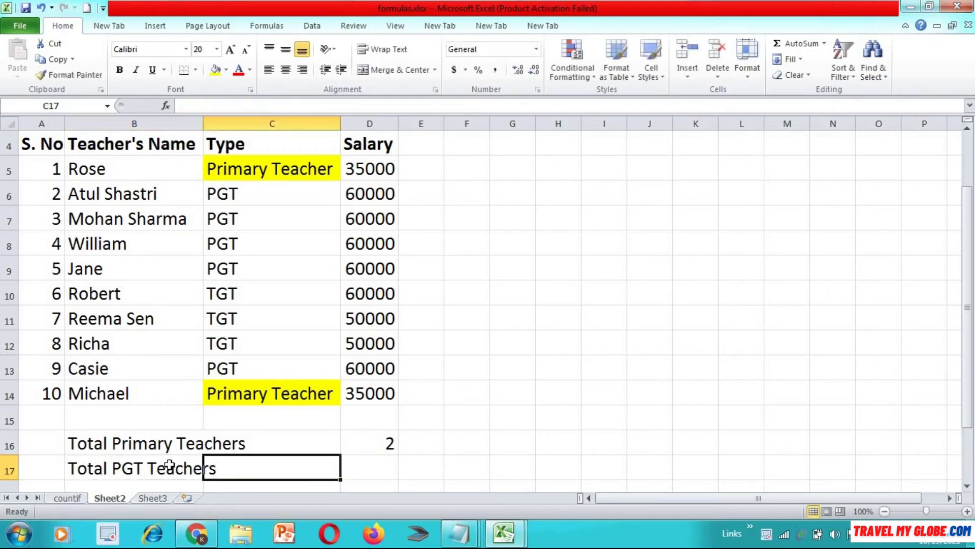
type("=")
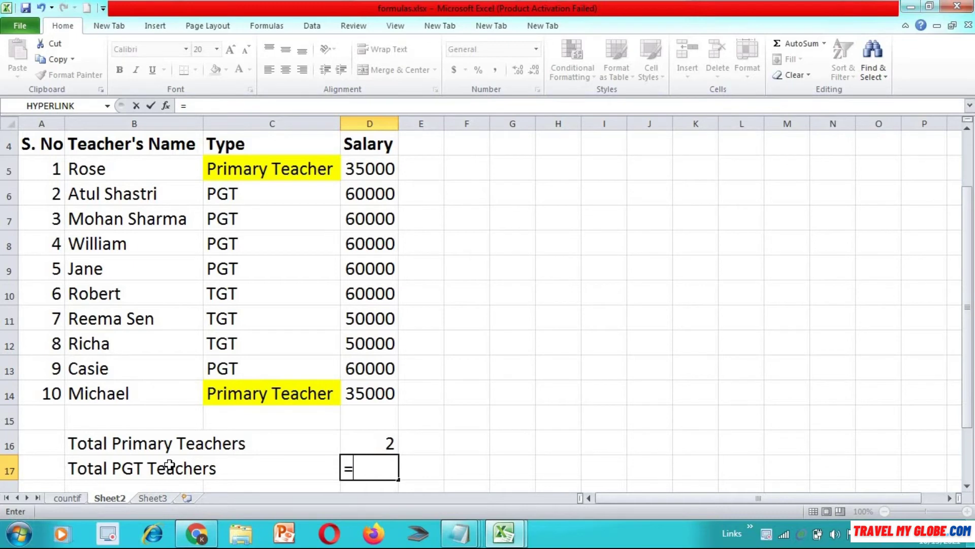
type("countif(")
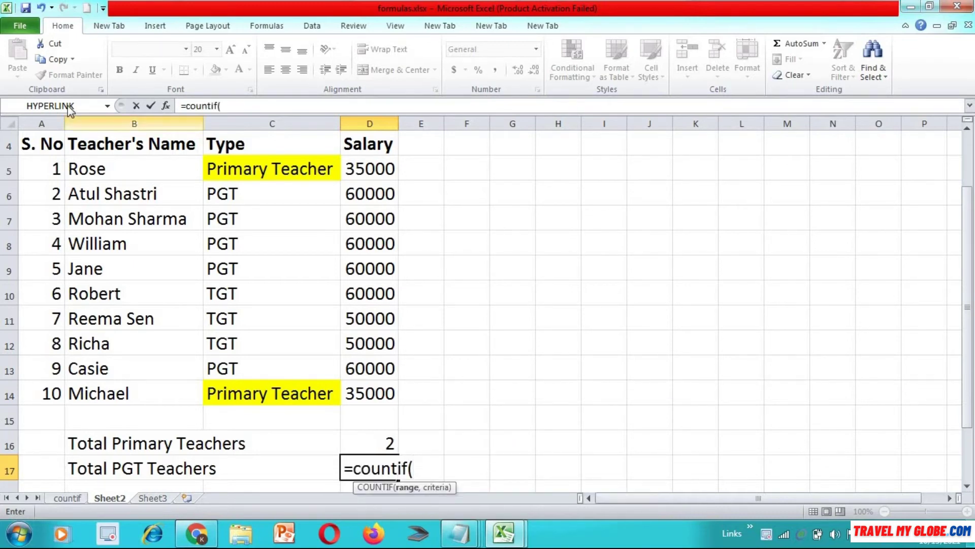
left_click(247, 167)
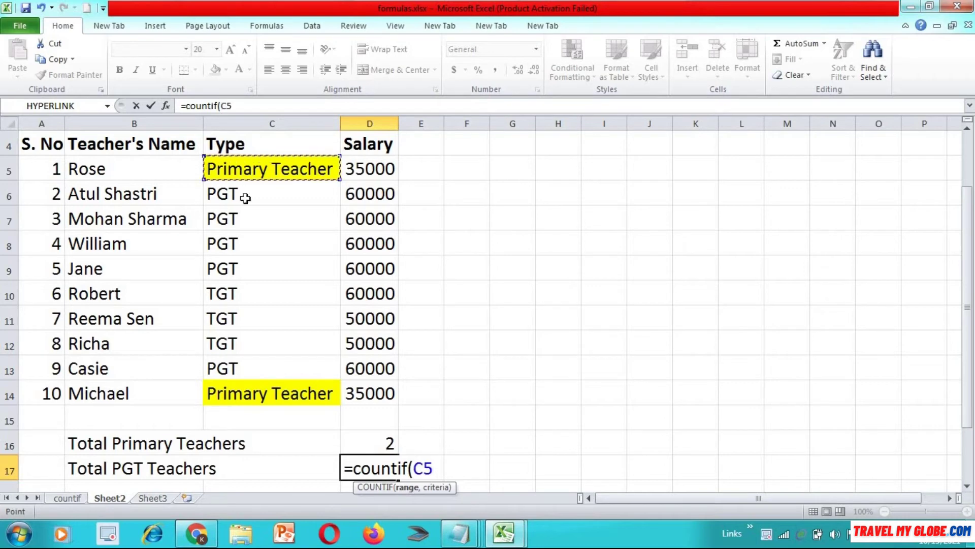
left_click_drag(249, 390, 249, 390)
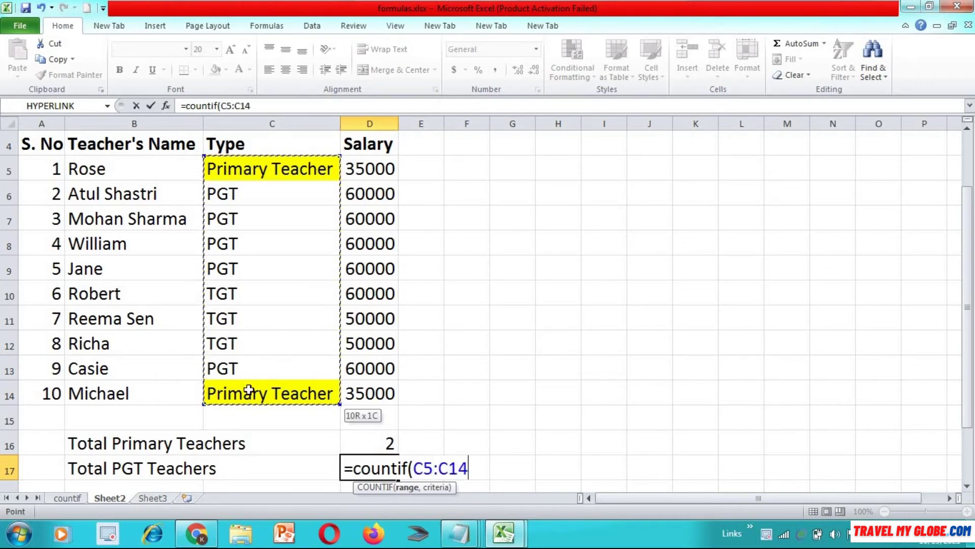
type(",")
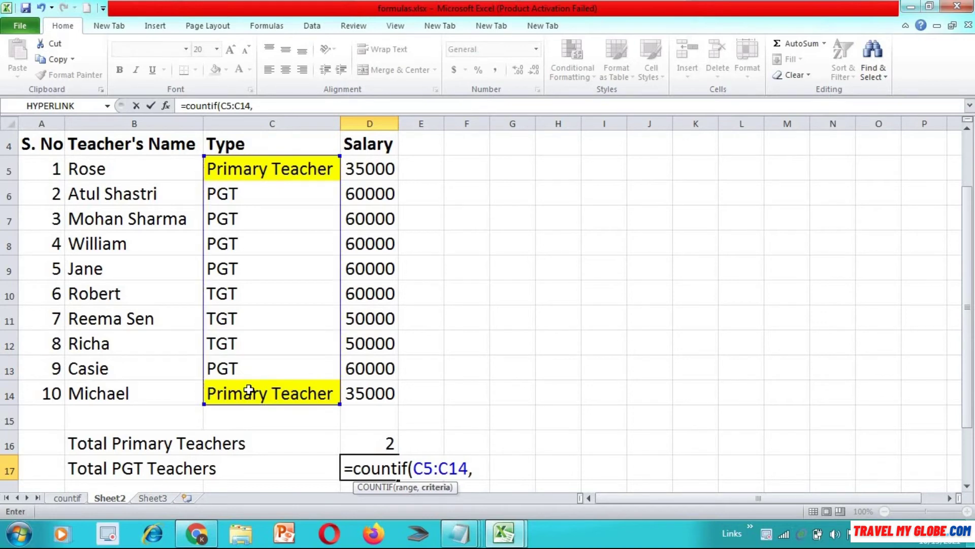
left_click(243, 316)
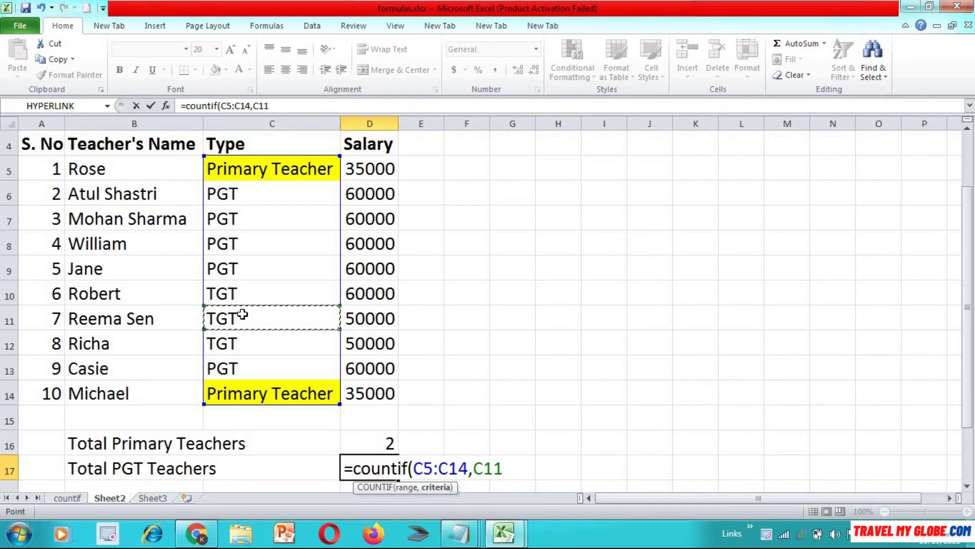
left_click(241, 266)
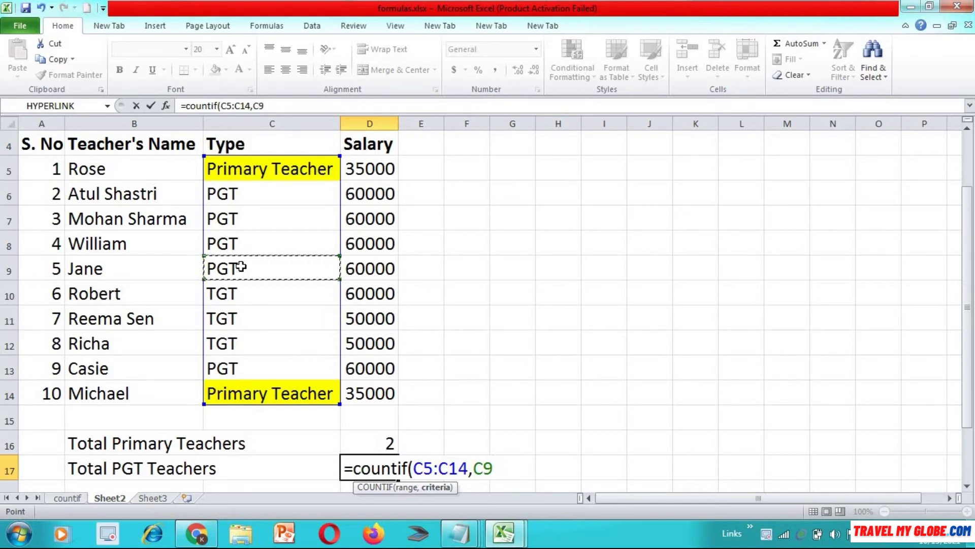
type(")")
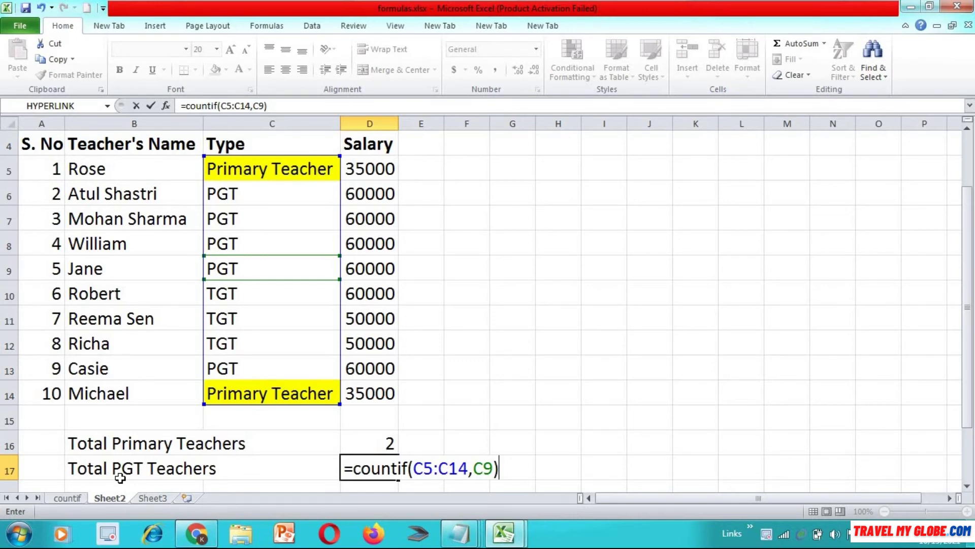
key("Return")
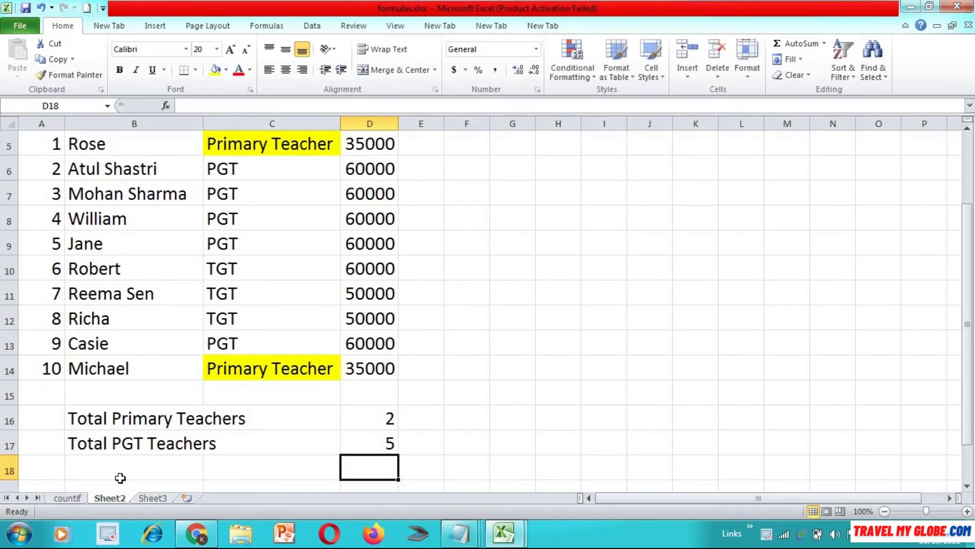
key("Up")
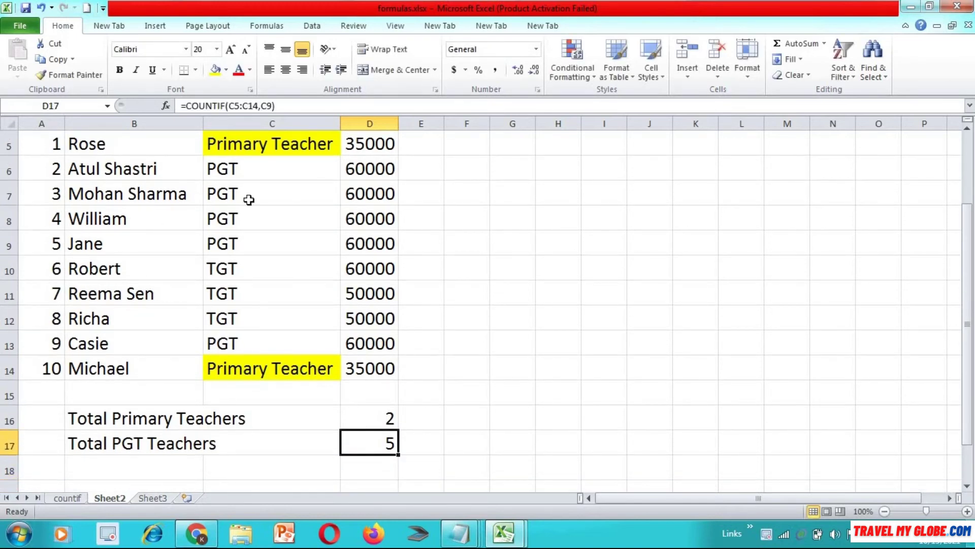
Step: Highlight the PGT cells C6:C9 and C13 with an orange fill
left_click(245, 165)
key("shift+Down")
key("shift+Down")
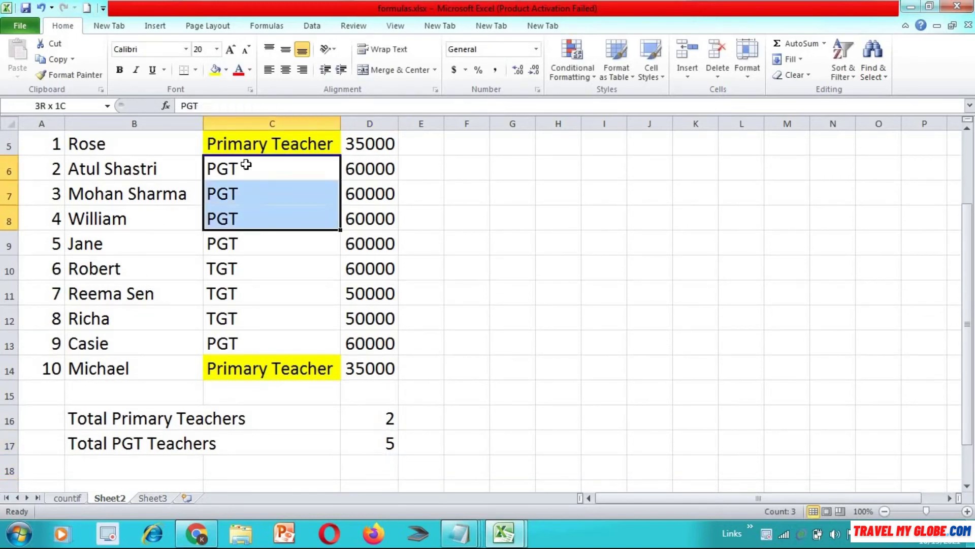
key("shift+Down")
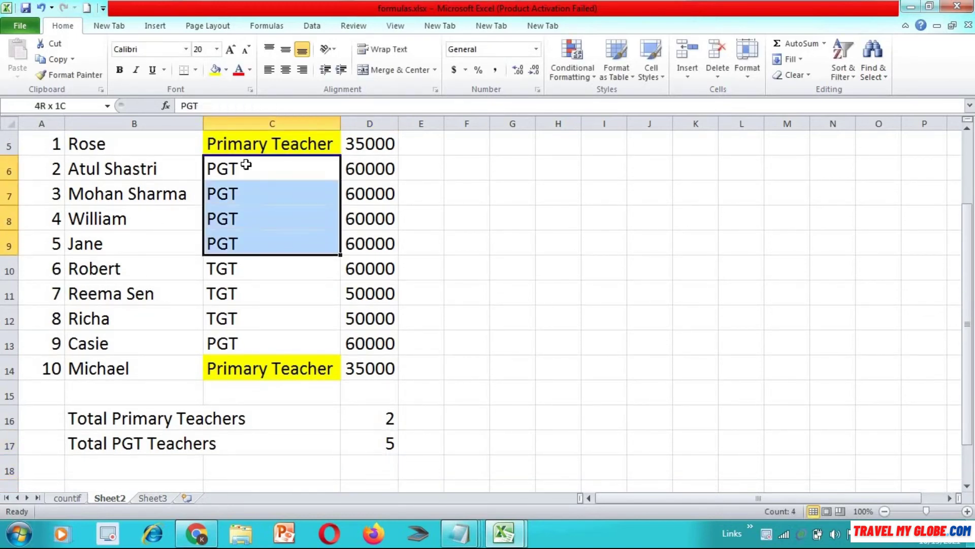
left_click(225, 71)
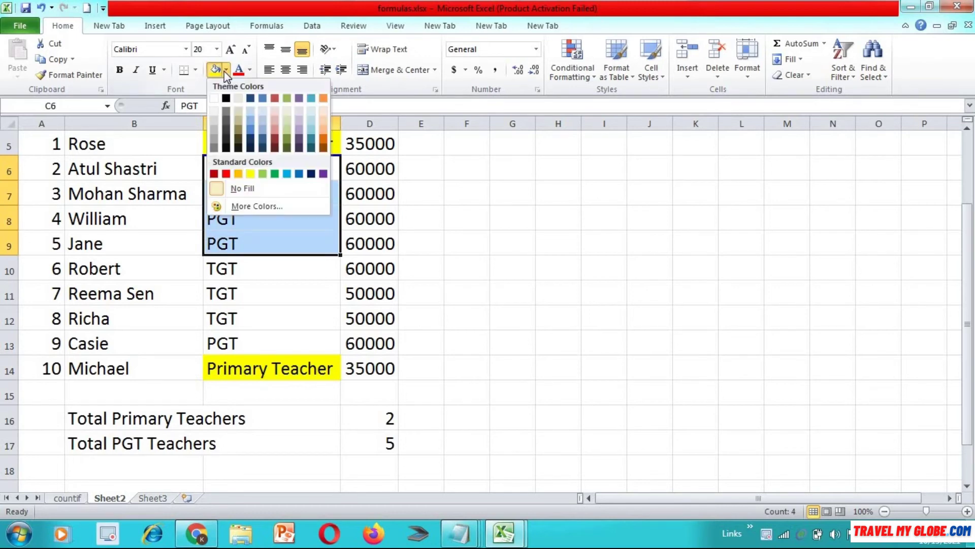
left_click(234, 172)
left_click(231, 339)
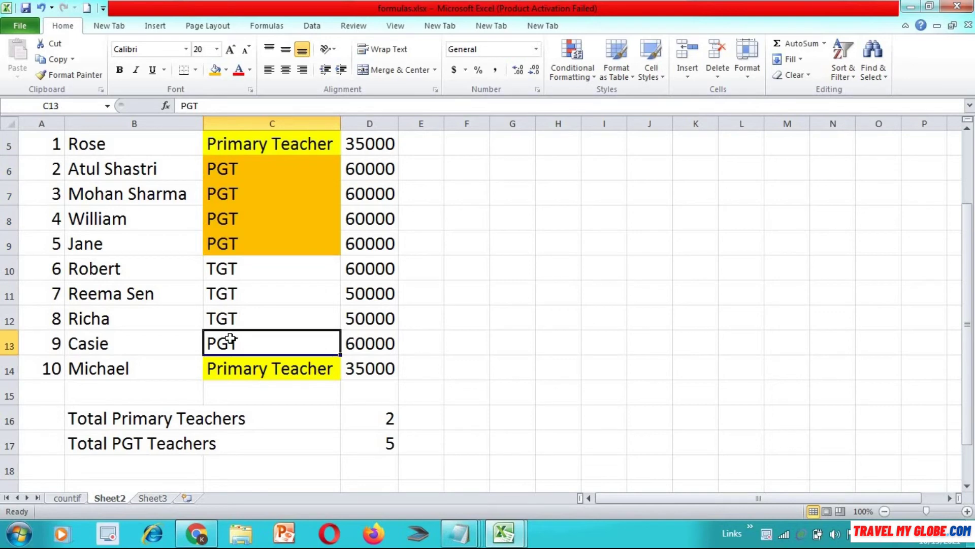
left_click(214, 69)
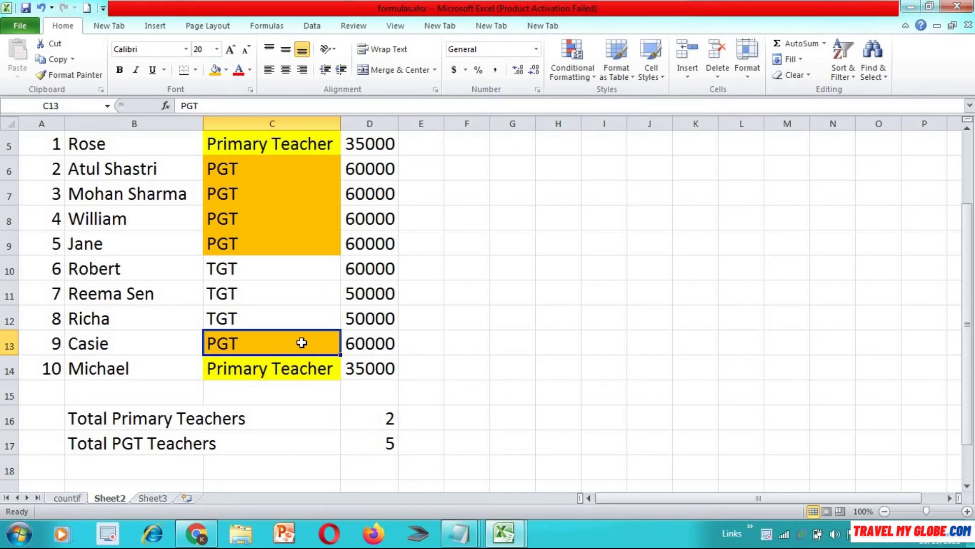
Step: Enter the label "Total TGT Teachers" in cell B18
left_click(132, 470)
type("Tota")
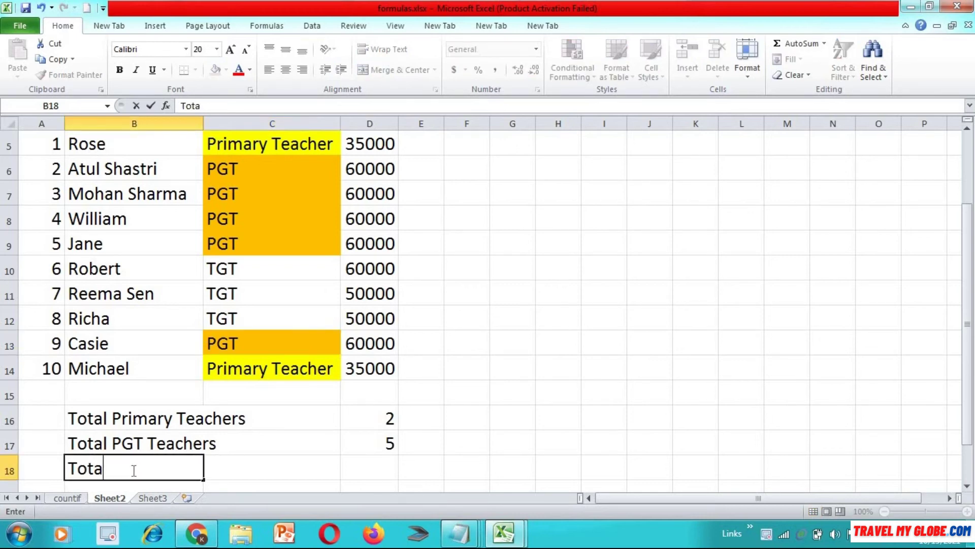
type("l TGT Teachers")
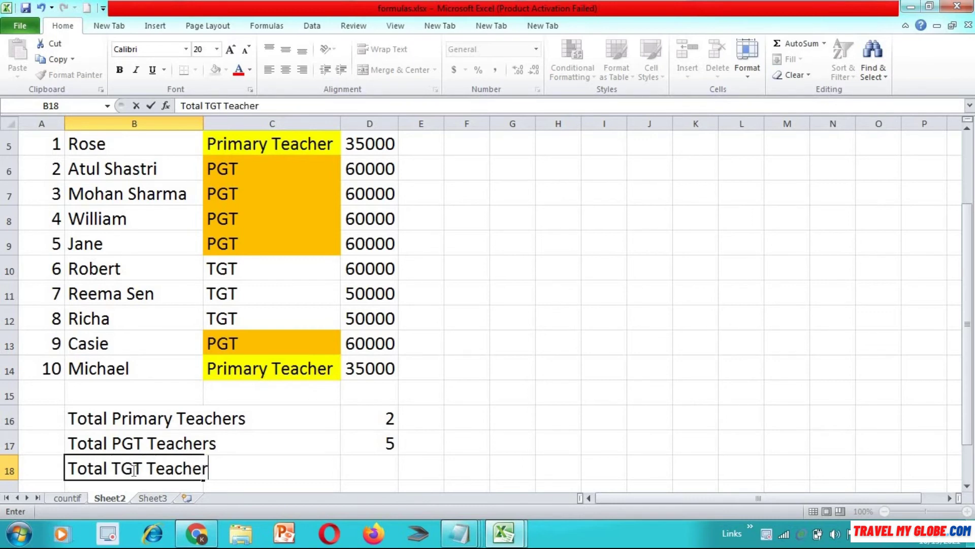
key("Tab")
Step: Count the TGT teachers in D18 with the formula =COUNTIF(C5:C14,"TGT")
key("Tab")
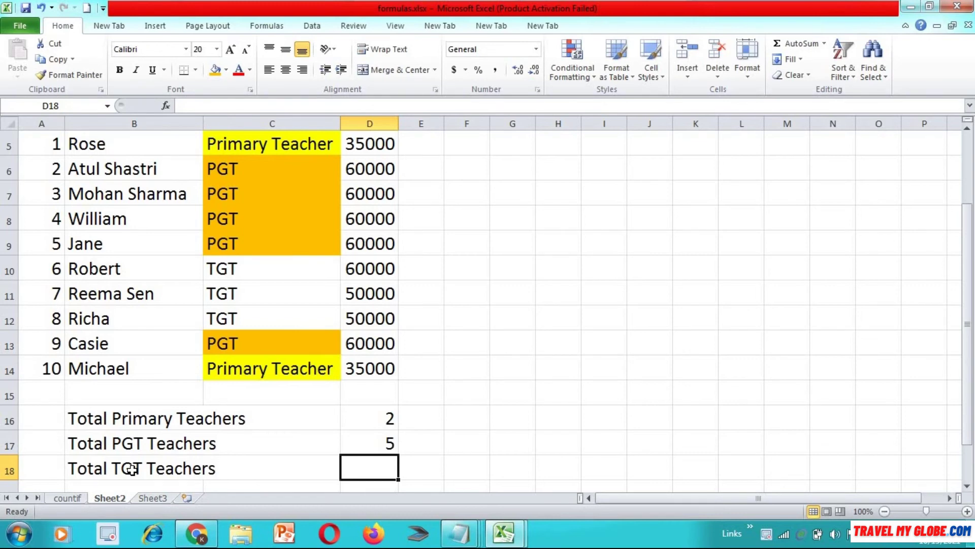
type("=countif")
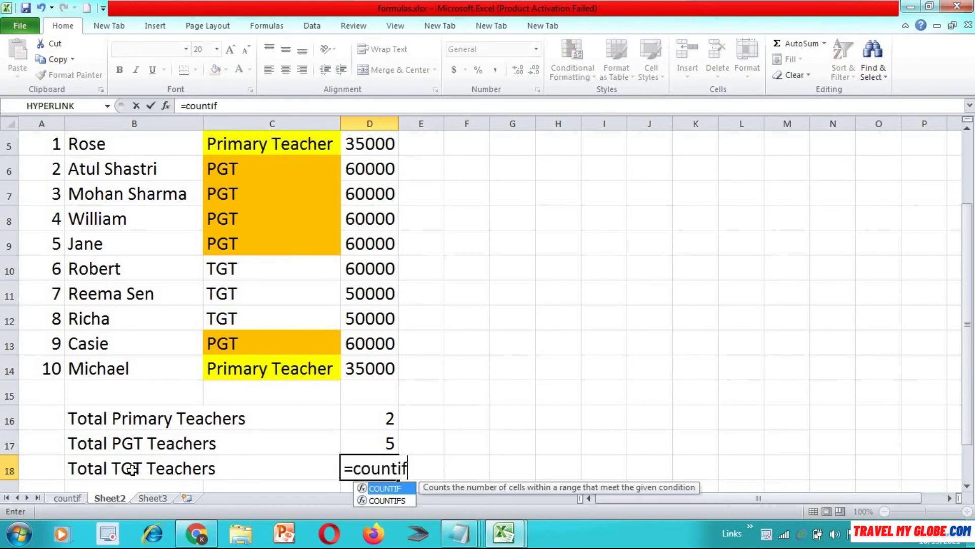
type("(")
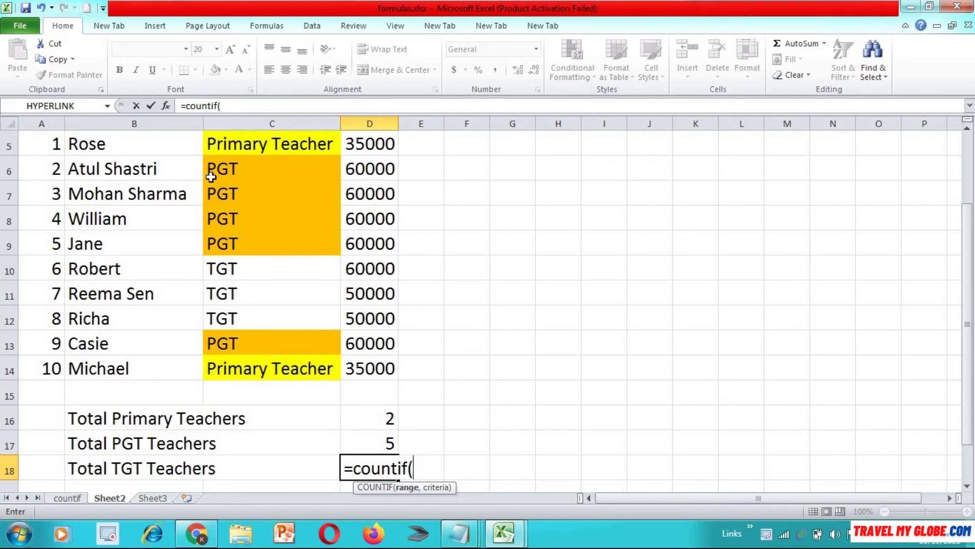
left_click(244, 161)
left_click(251, 144)
key("shift+Down")
key("shift+Down")
key("shift+Down")
key("shift+Down")
key("shift+Down")
key("shift+Down")
key("shift+Down")
key("shift+Down")
key("shift+Down")
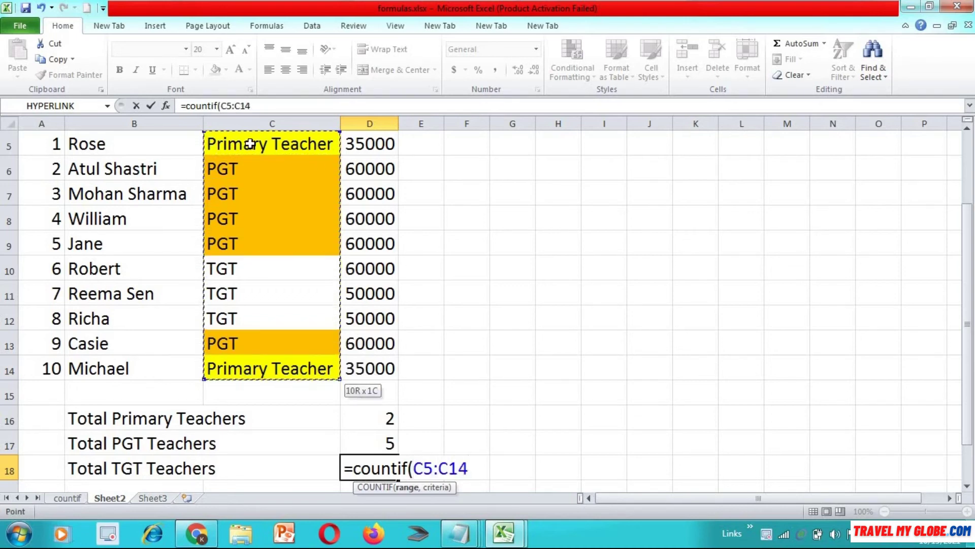
type(",")
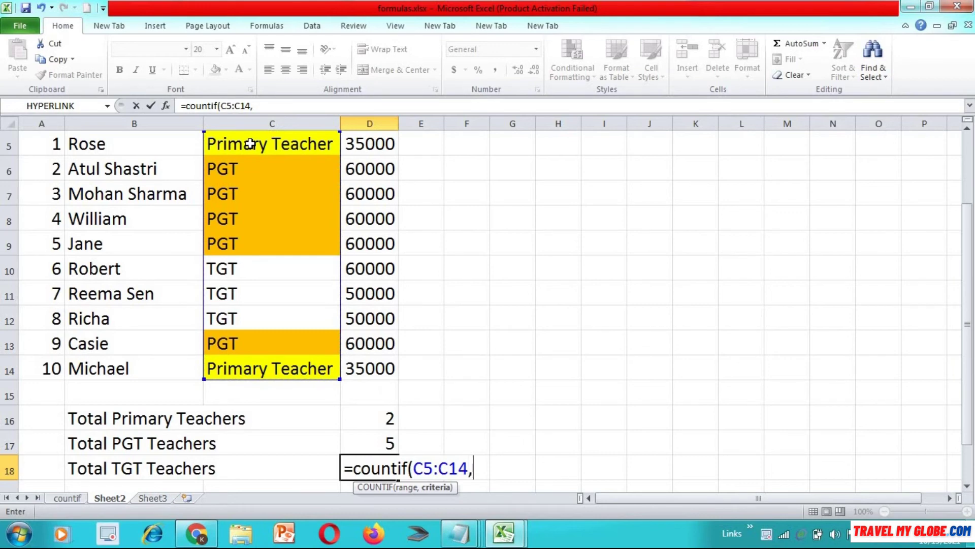
type("\"TG")
type("T\"")
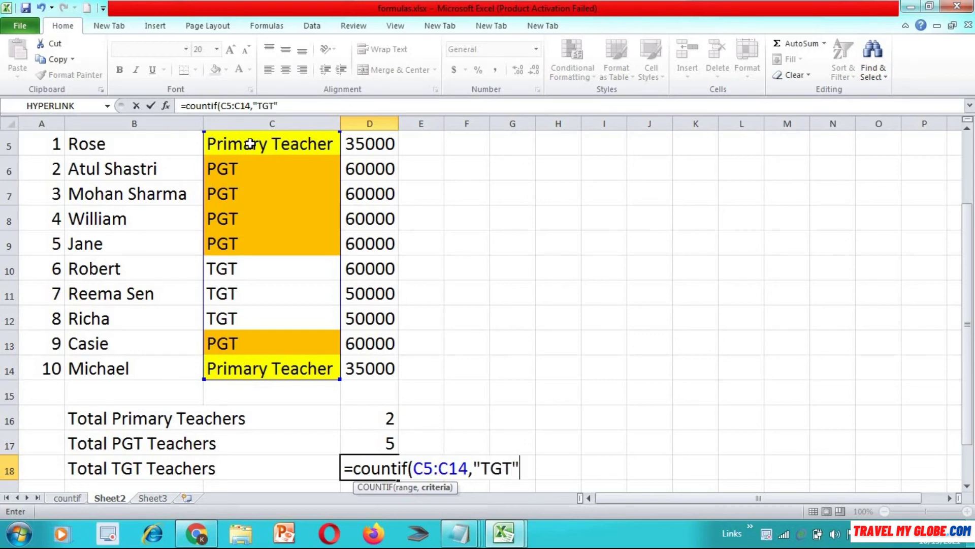
type(")")
key("Return")
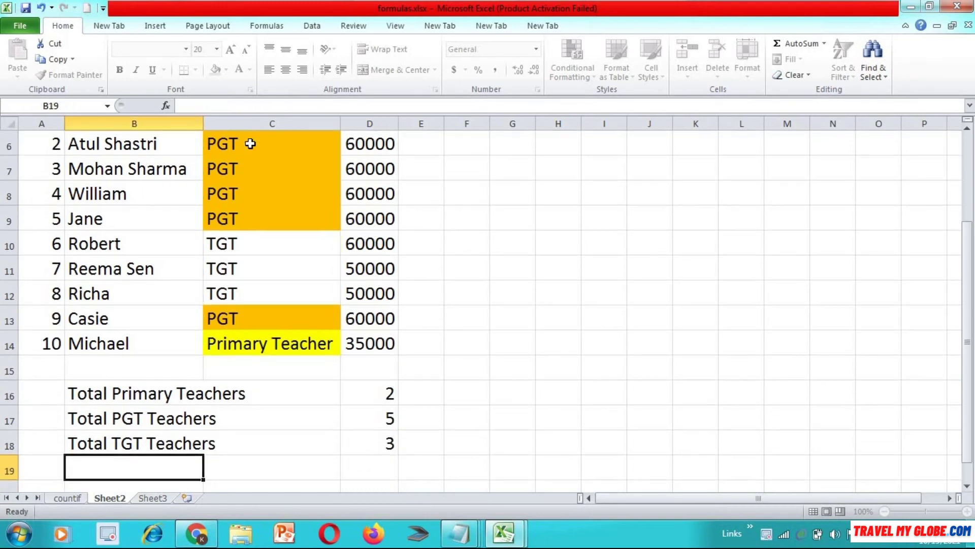
Step: Check the TGT entries in C10:C12 against the count in D18, and select cell D19
key("Up")
key("Up")
key("Up")
key("Up")
key("Up")
key("Up")
key("Up")
key("Up")
key("Right")
key("Up")
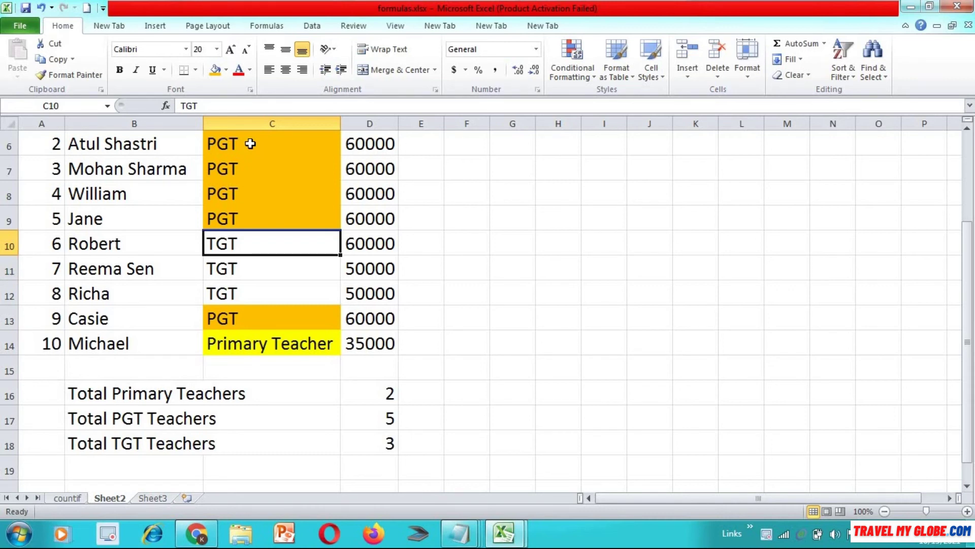
key("Down")
key("Down")
key("Down")
key("Down")
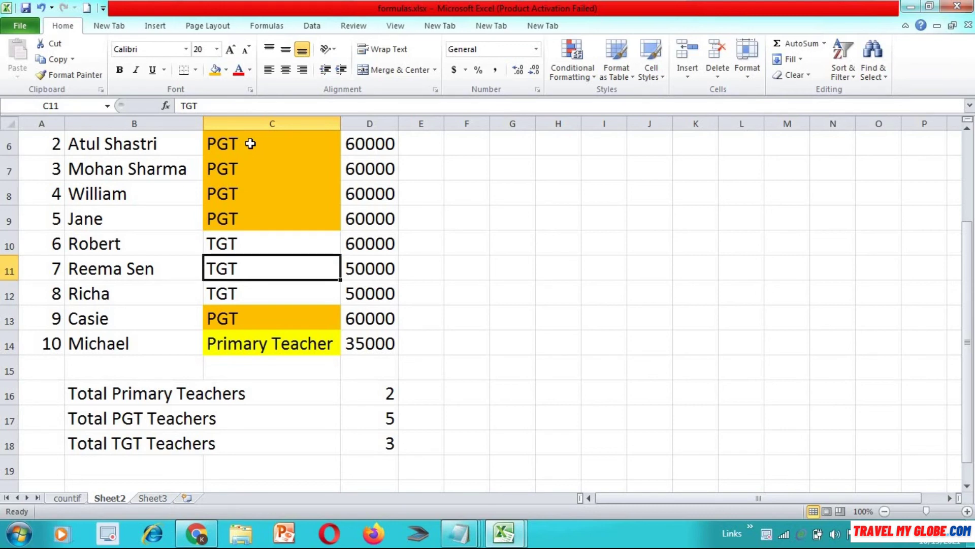
key("Down")
key("Down")
key("Down")
key("Down")
key("Down")
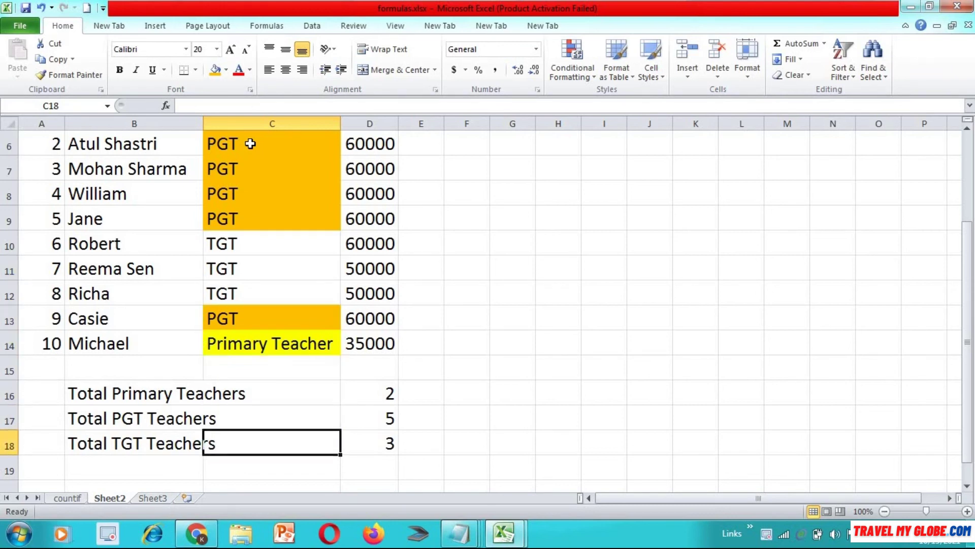
key("Right")
type("count")
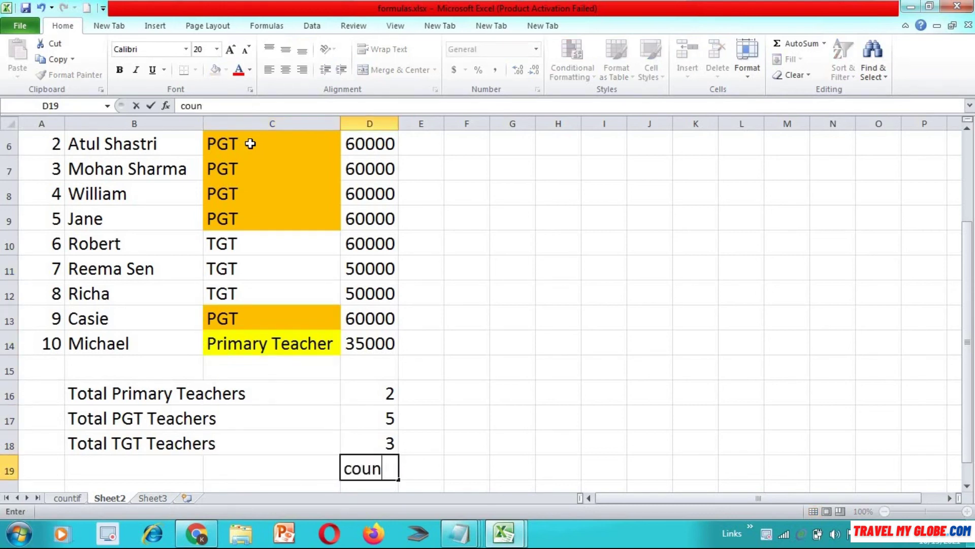
key("BackSpace")
key("BackSpace")
key("BackSpace")
key("BackSpace")
key("BackSpace")
Step: Enter the formula =COUNT(C5:C14) in D19 to try COUNT on the Type column, and reselect the result
type("=count")
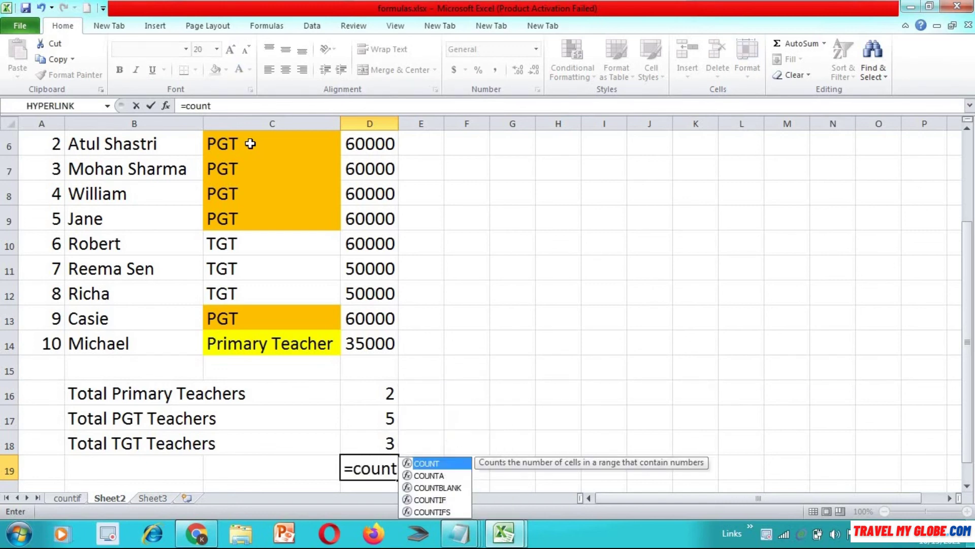
type("(")
left_click(250, 144)
key("Up")
key("shift+Down")
key("shift+Down")
key("shift+Down")
key("shift+Down")
key("shift+Down")
key("shift+Down")
key("shift+Down")
key("shift+Down")
key("shift+Down")
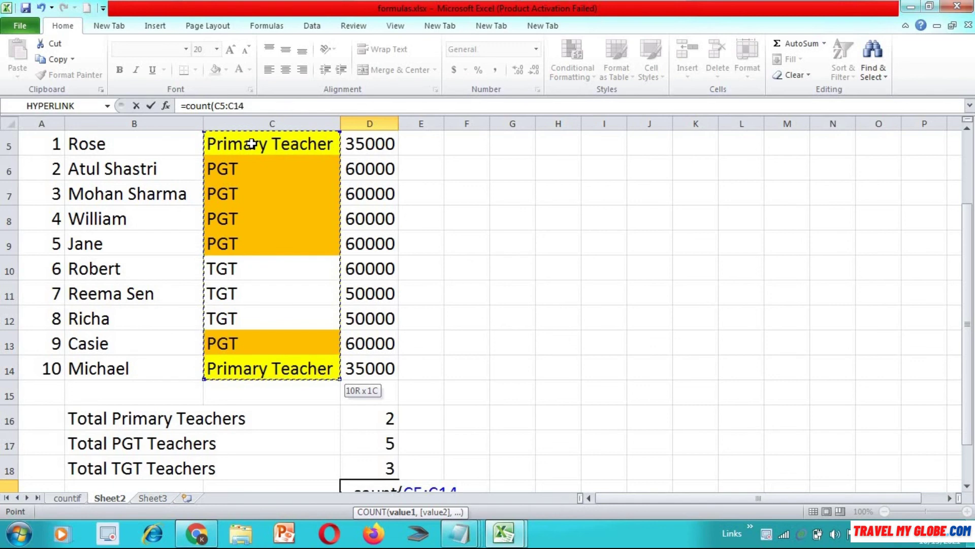
left_click(966, 487)
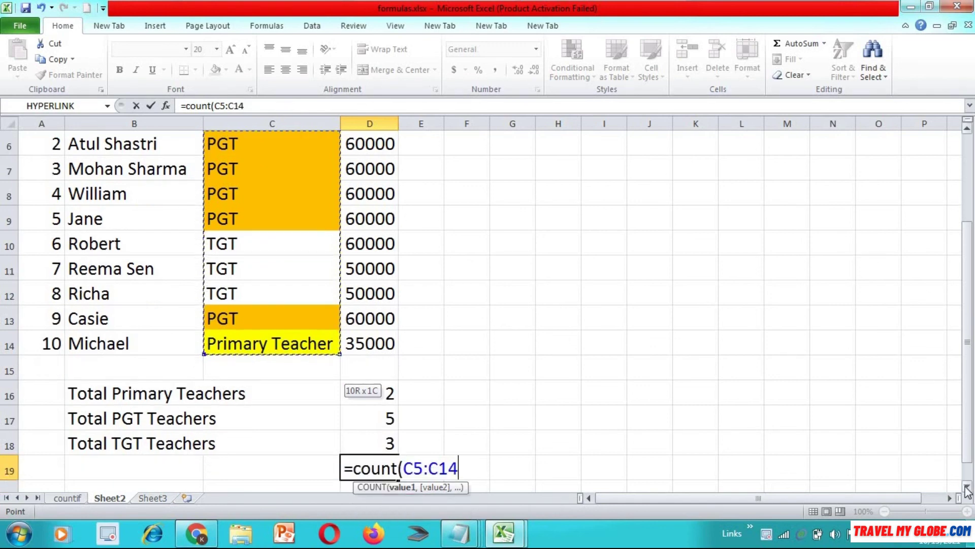
type(")")
key("Return")
key("Up")
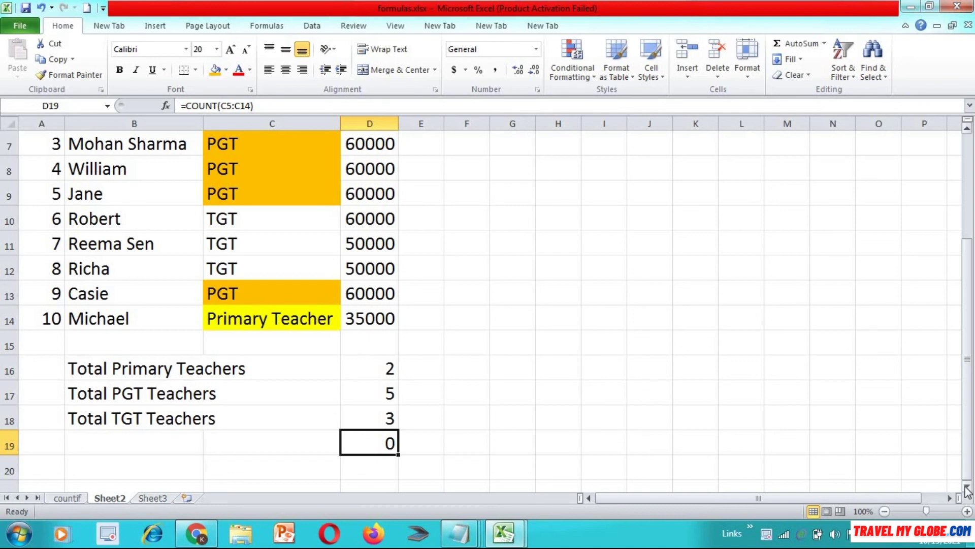
key("Up")
key("Down")
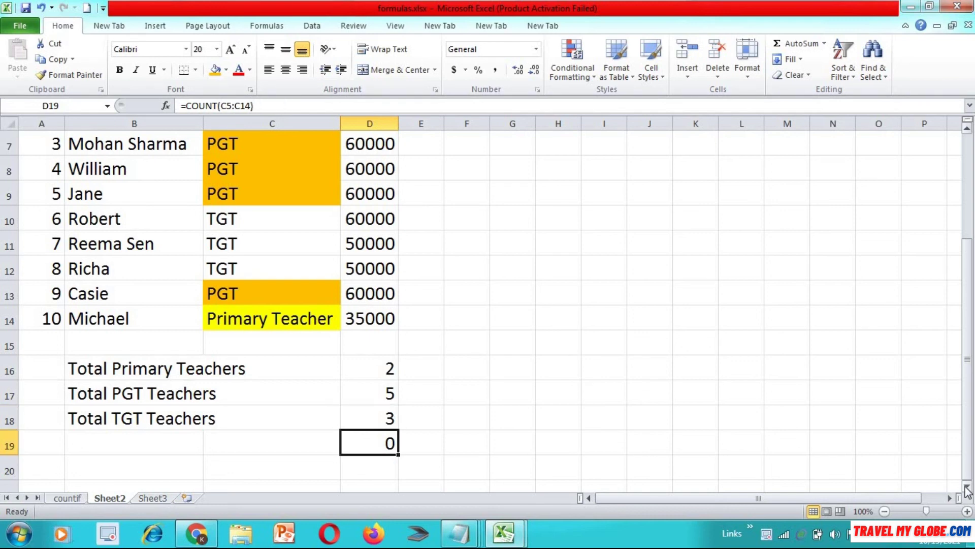